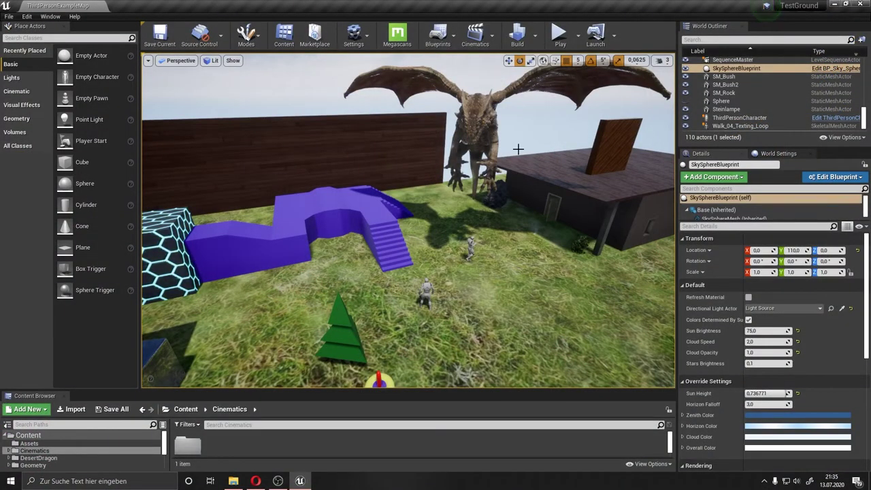
Bring the Opera window showing quixel.com to the front and maximize it.
scroll(518, 148, down, 5)
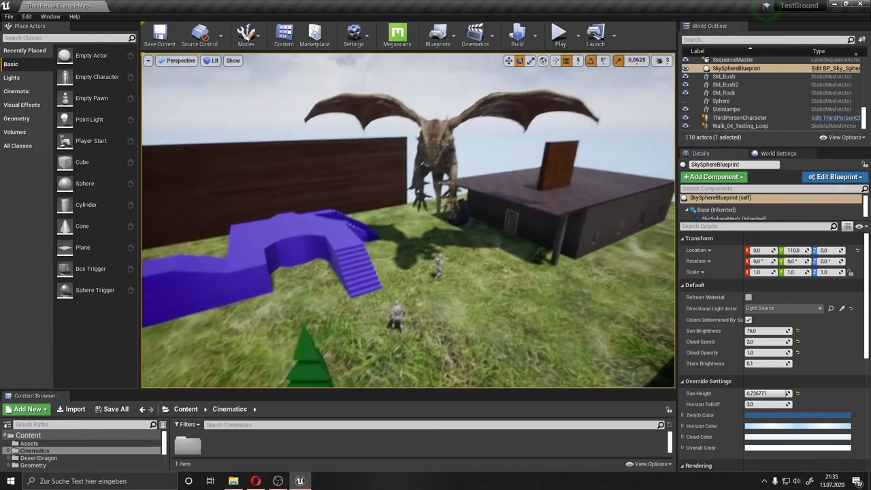
scroll(463, 94, up, 6)
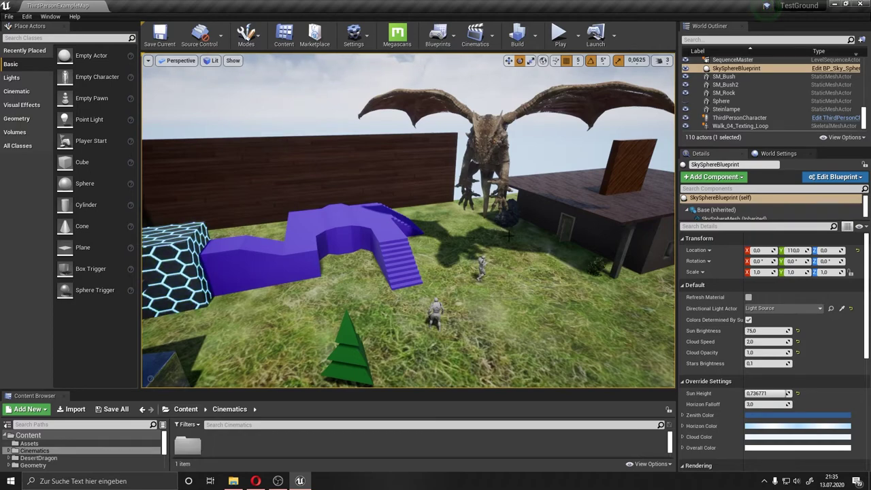
scroll(459, 158, down, 3)
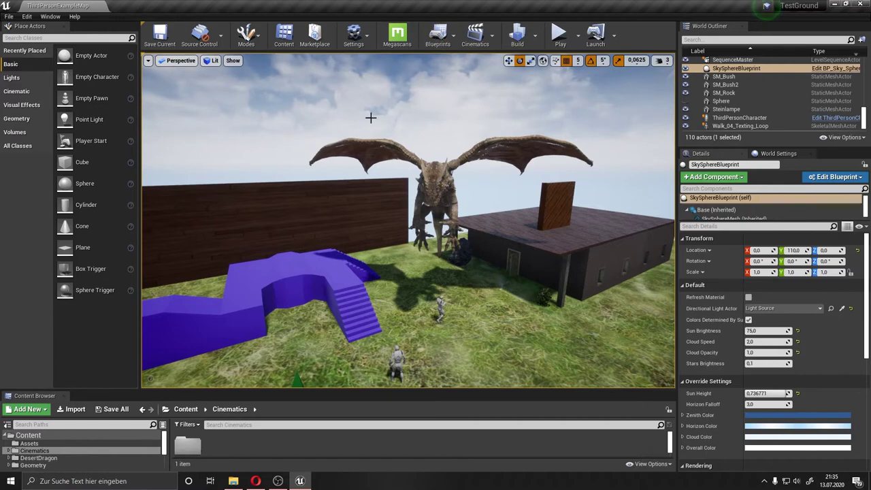
scroll(469, 176, up, 3)
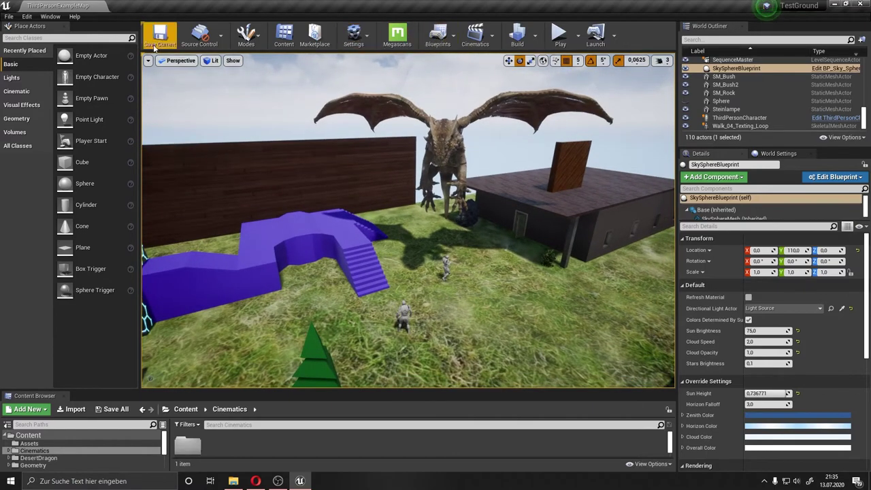
click(255, 481)
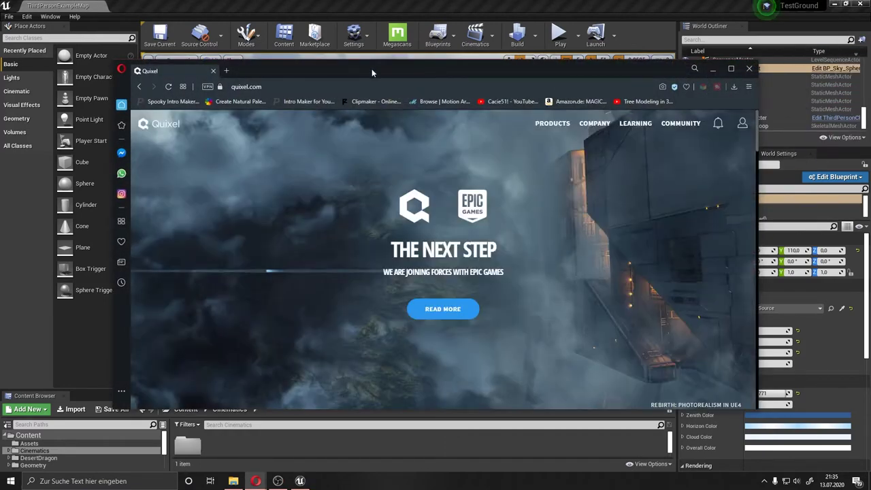
drag(372, 68, 374, 3)
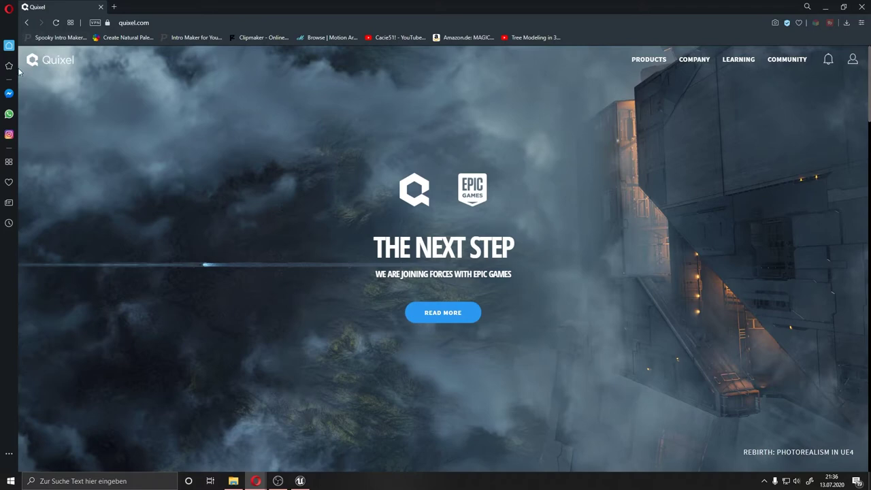
Minimize the Unreal editor and open the Quixel account menu to find Download Bridge.
mouse_move(788, 64)
click(301, 482)
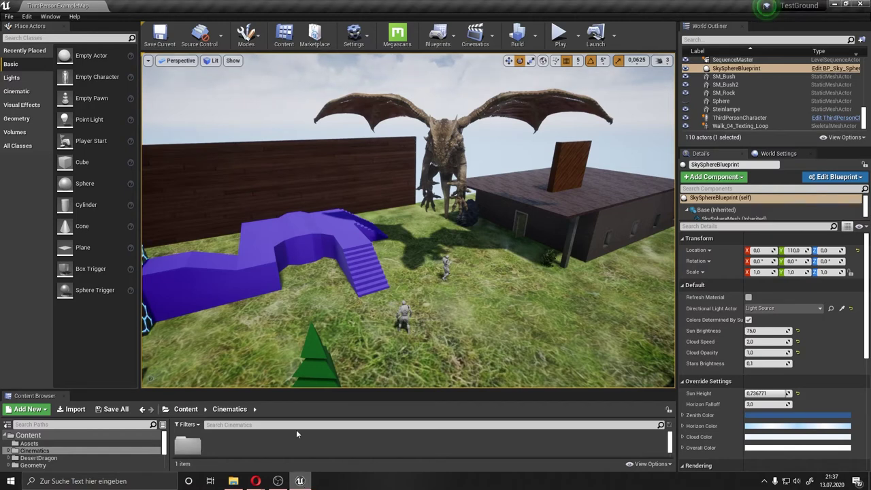
click(835, 4)
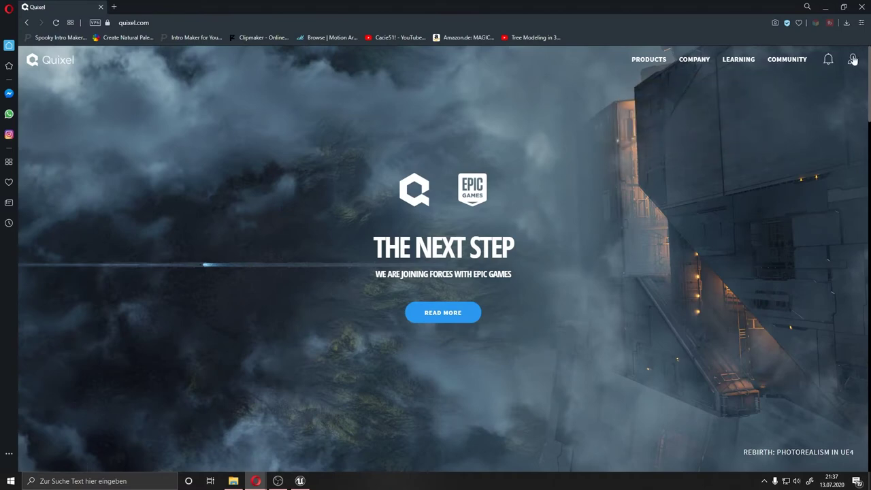
click(854, 60)
Return to the Unreal editor and launch Quixel Bridge with the Megascans toolbar button.
click(299, 480)
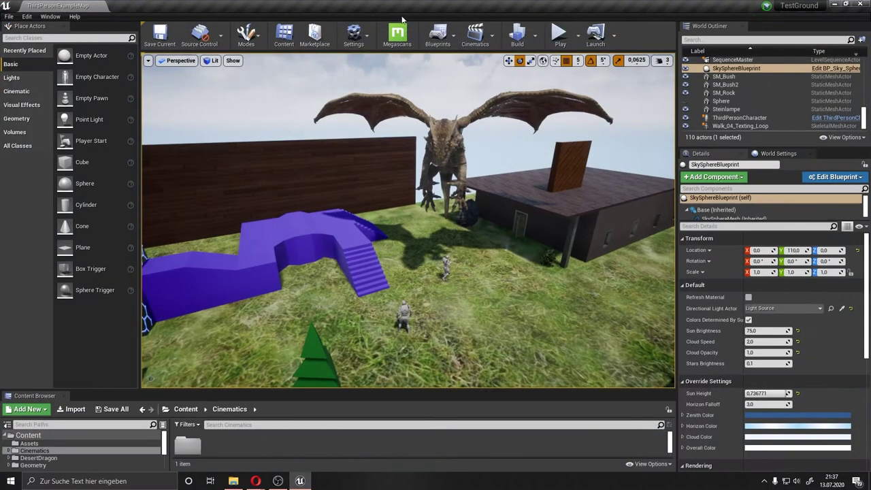
click(407, 43)
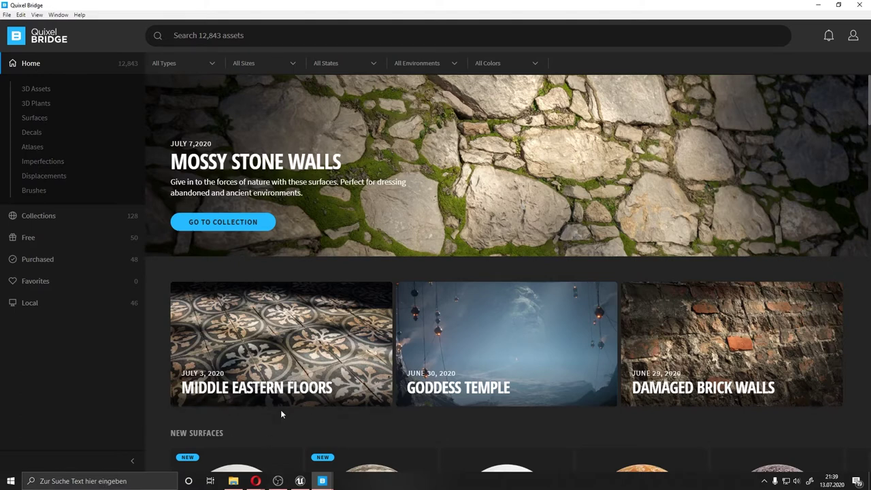
Scroll Bridge's Home page past New Surfaces, Collections and Latest Assets to the Decorative Statuettes Pack.
scroll(280, 414, down, 2)
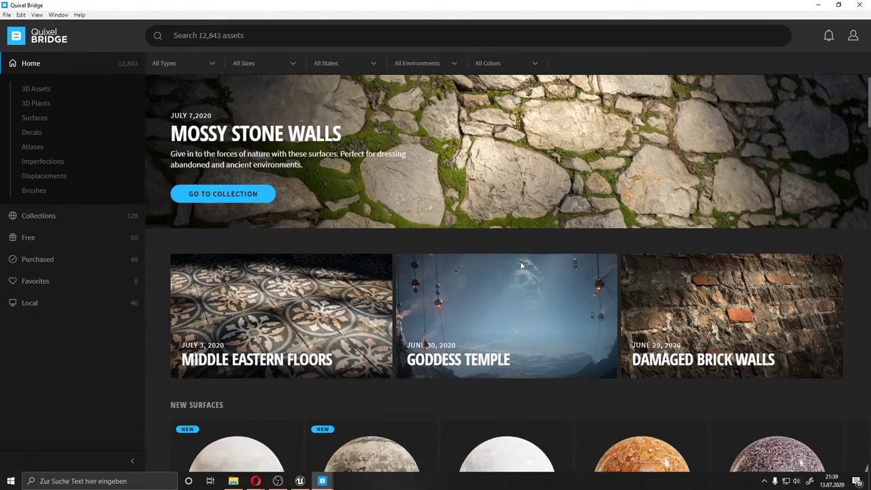
scroll(522, 267, down, 3)
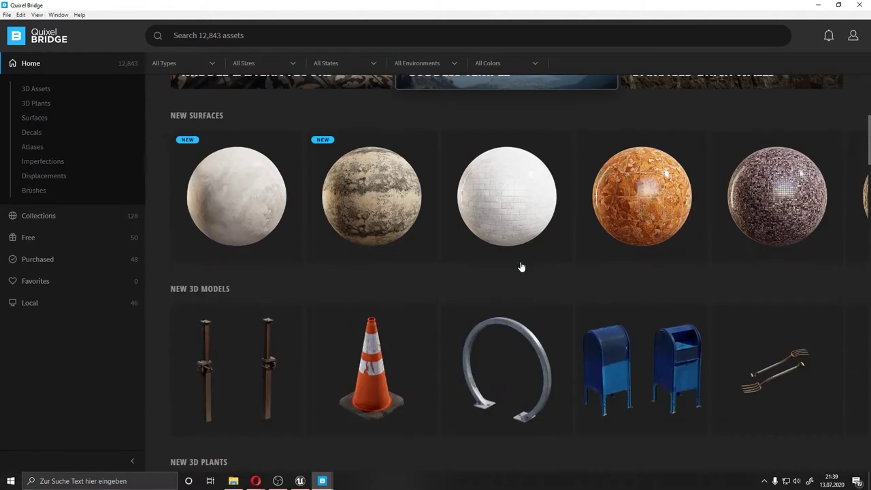
scroll(522, 267, down, 1)
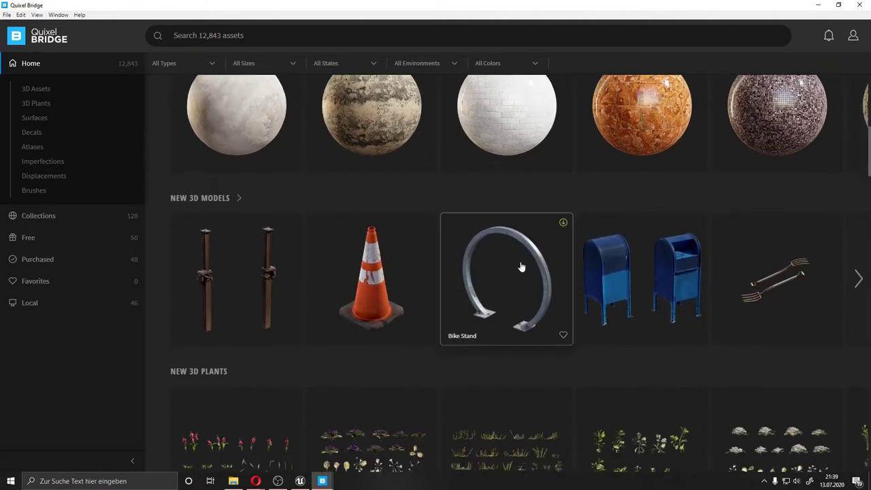
scroll(506, 215, up, 5)
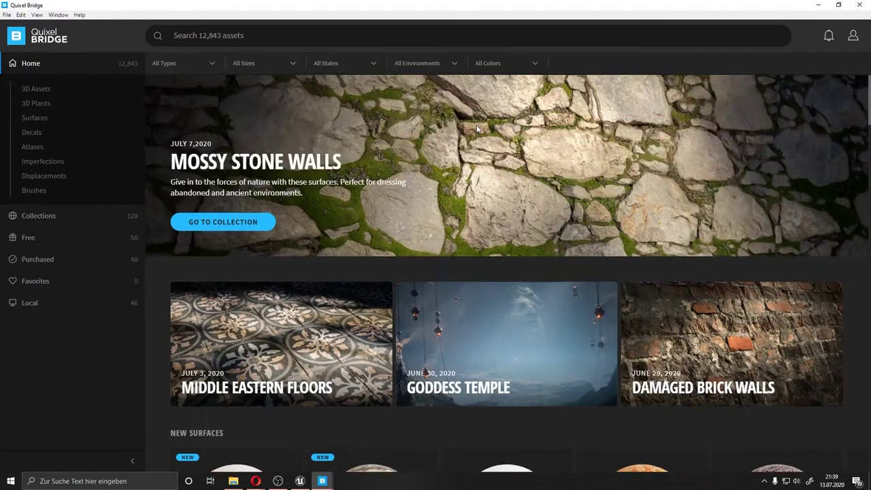
scroll(477, 130, down, 5)
scroll(477, 129, down, 4)
scroll(477, 129, down, 2)
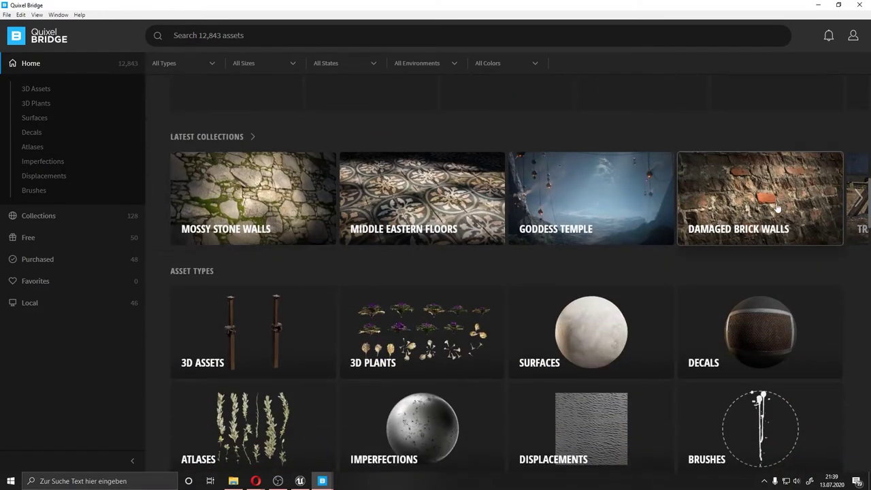
scroll(488, 242, down, 3)
scroll(488, 276, down, 2)
scroll(487, 275, down, 2)
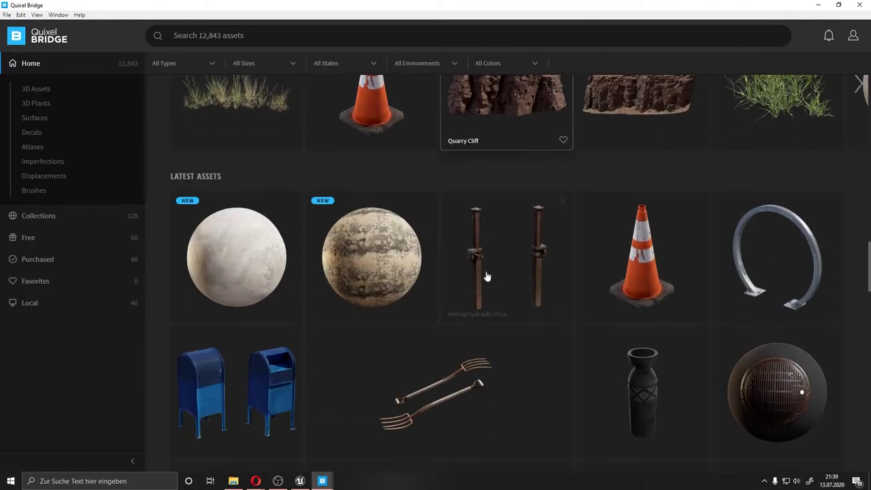
scroll(664, 282, down, 1)
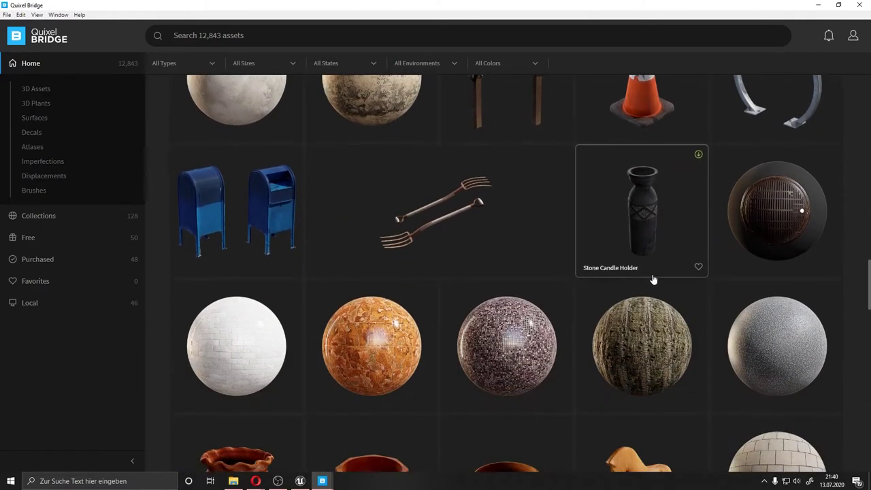
scroll(494, 238, up, 1)
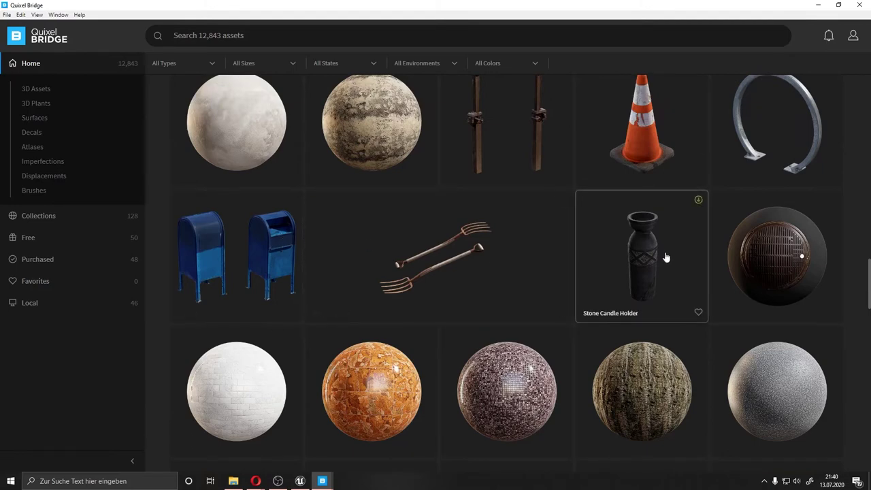
scroll(665, 254, down, 1)
scroll(664, 256, down, 5)
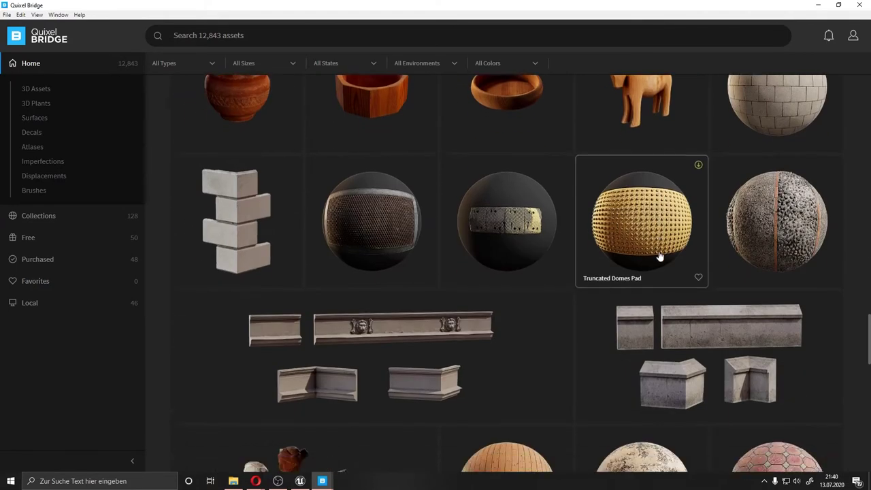
scroll(660, 255, down, 3)
scroll(659, 255, down, 1)
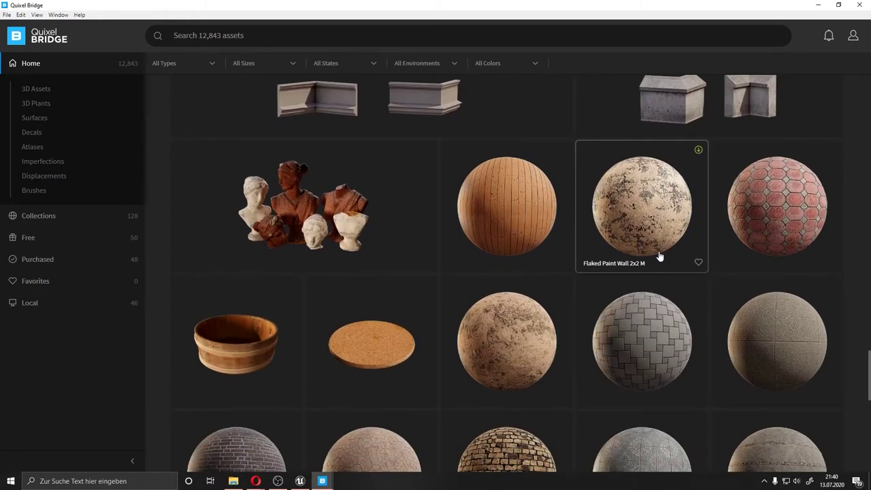
Open the Decorative Statuettes Pack details and switch between its render and texture-map previews.
click(286, 187)
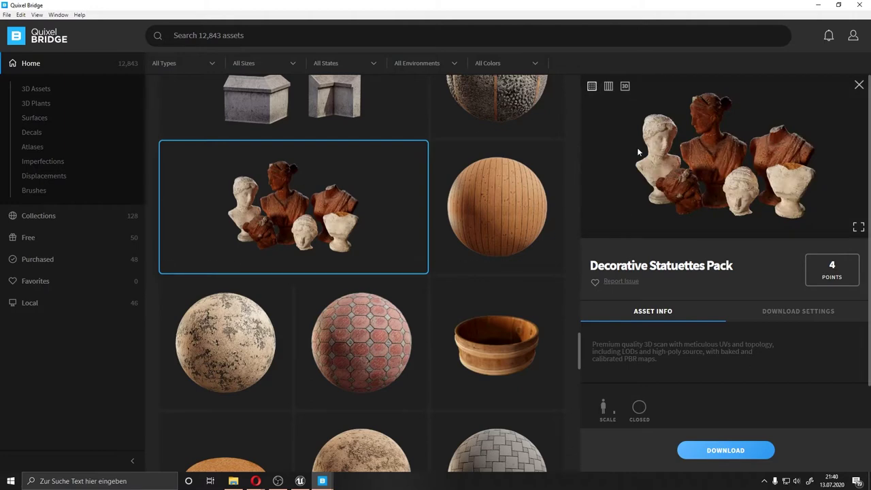
click(609, 87)
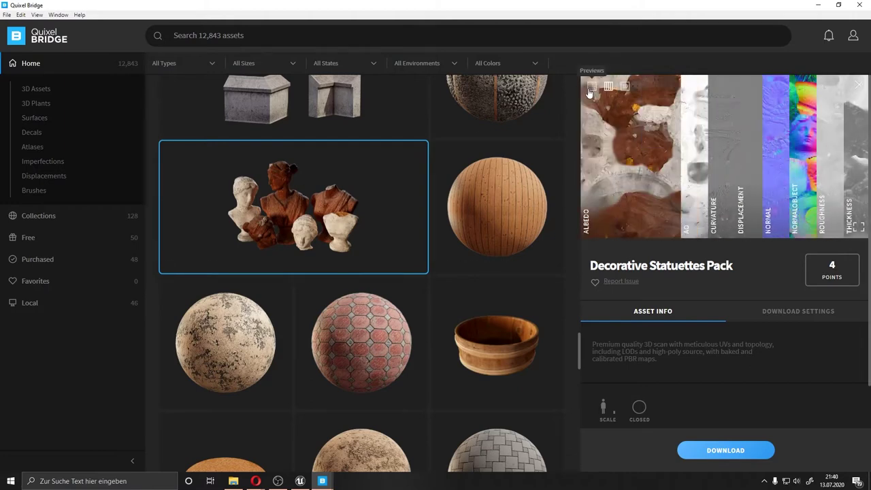
click(591, 87)
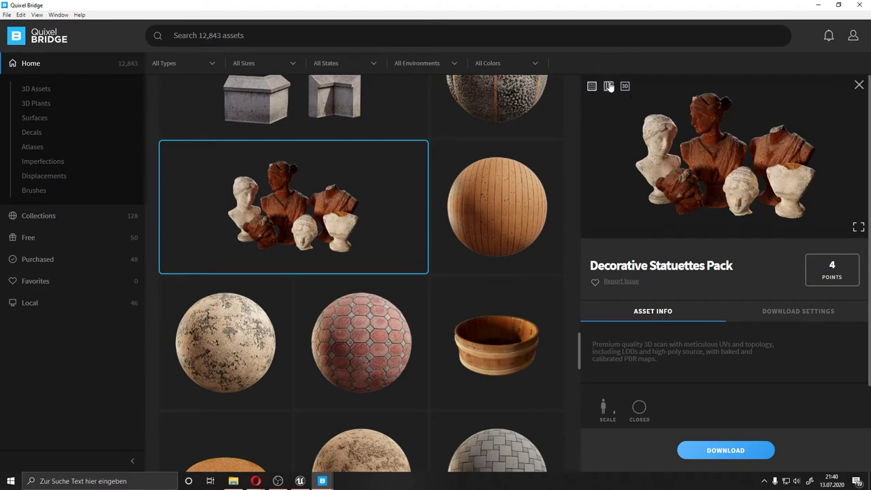
click(609, 86)
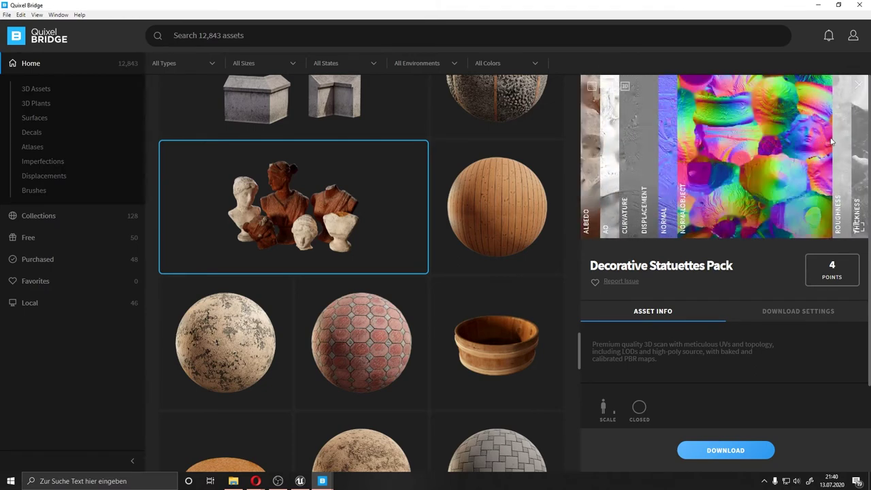
View Mesh #4 of the pack in the interactive 3D preview, rotating it to see it from above.
click(623, 87)
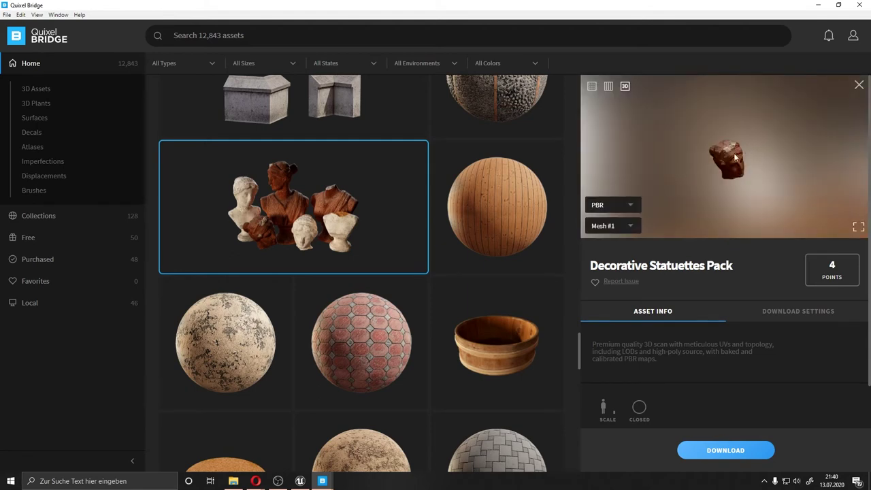
click(616, 226)
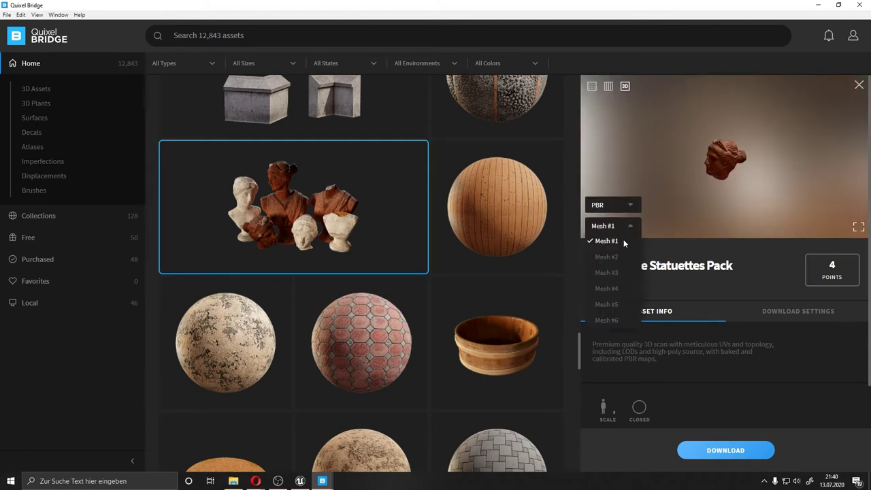
click(608, 288)
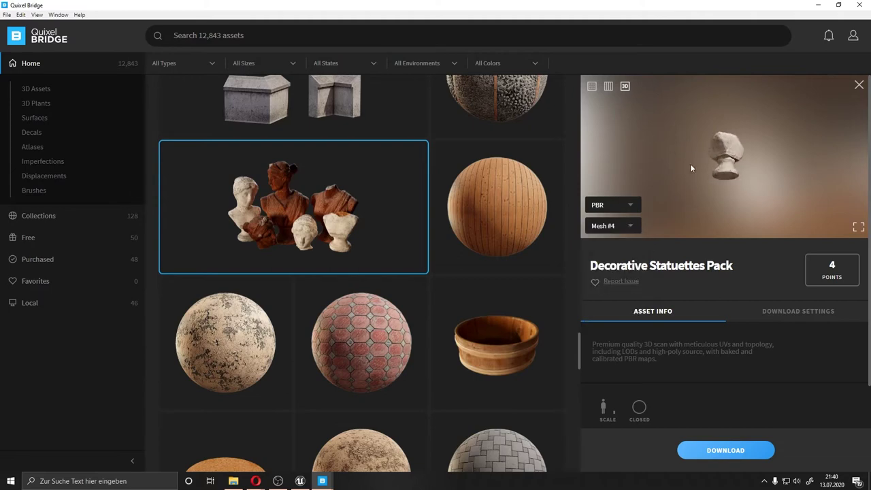
drag(767, 237, 712, 147)
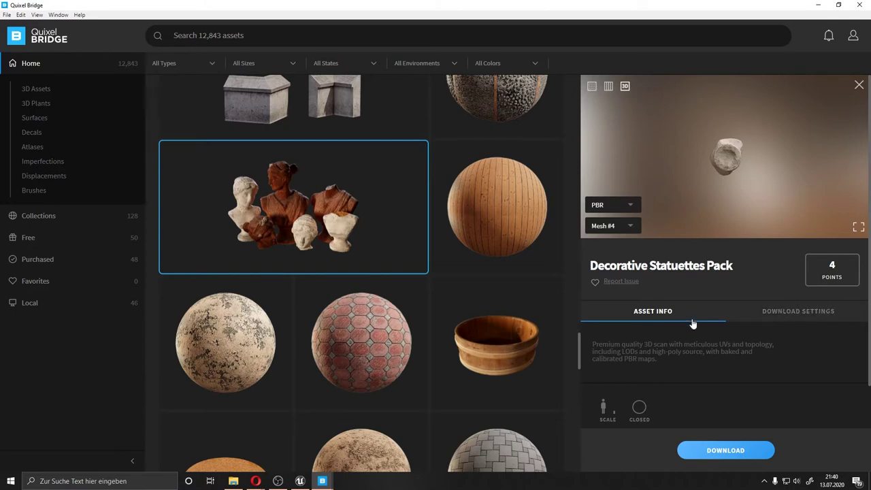
scroll(692, 319, down, 2)
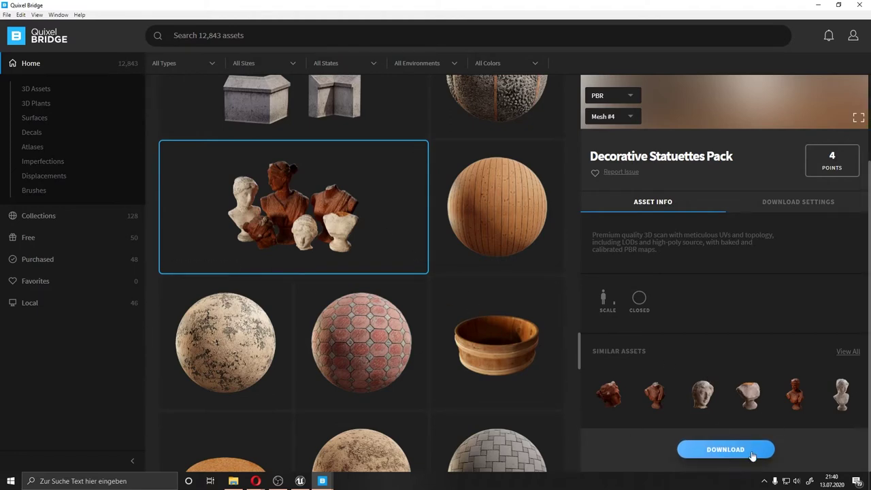
Open the pack's download settings and keep 2K texture resolution and FBX mesh format.
click(786, 204)
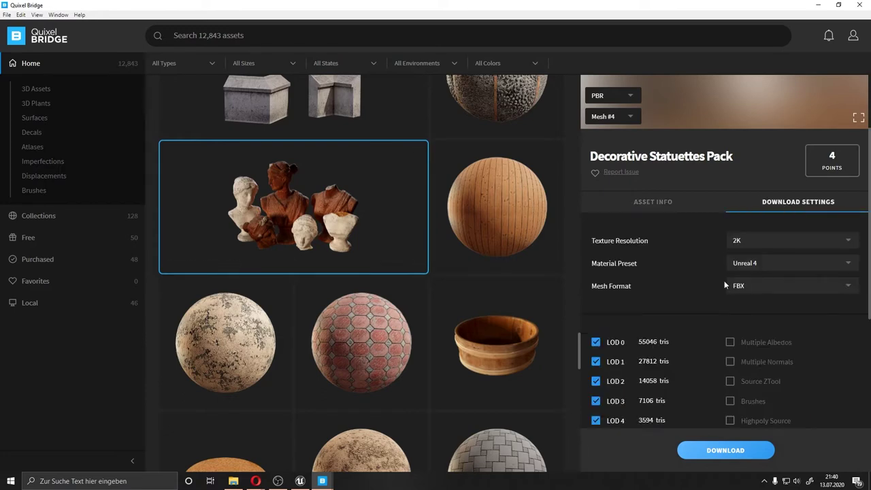
scroll(694, 275, up, 3)
scroll(679, 292, down, 2)
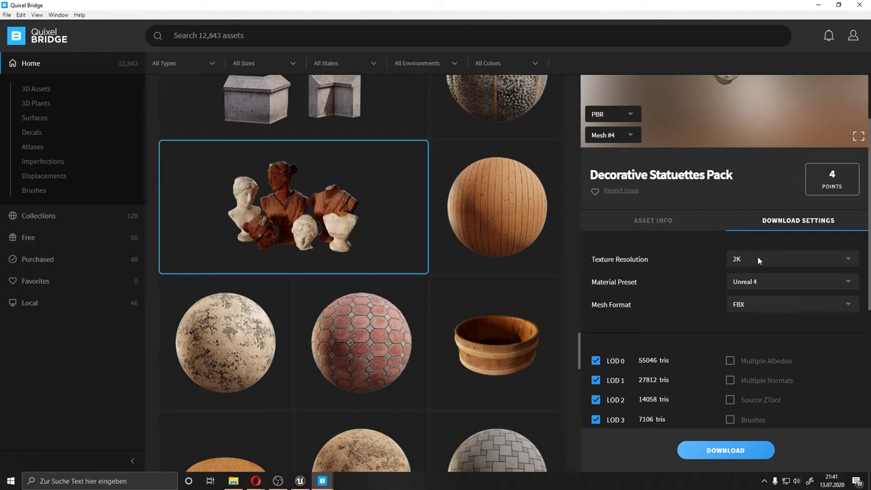
click(758, 256)
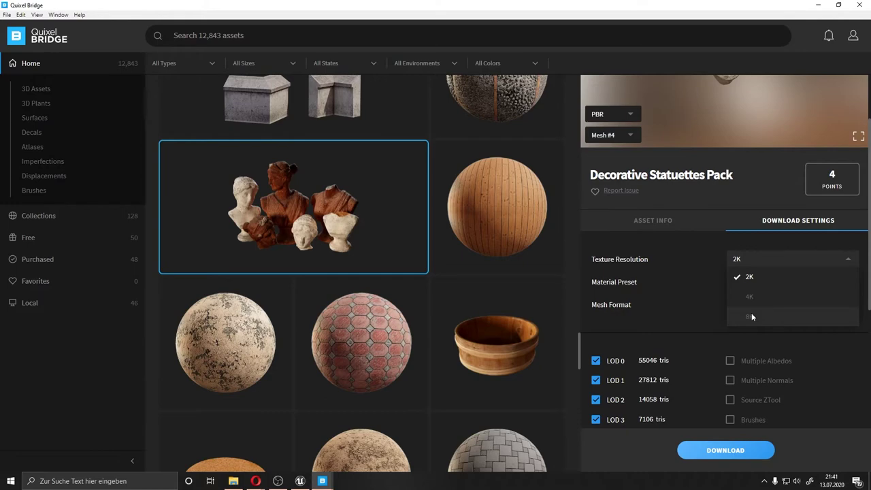
click(699, 261)
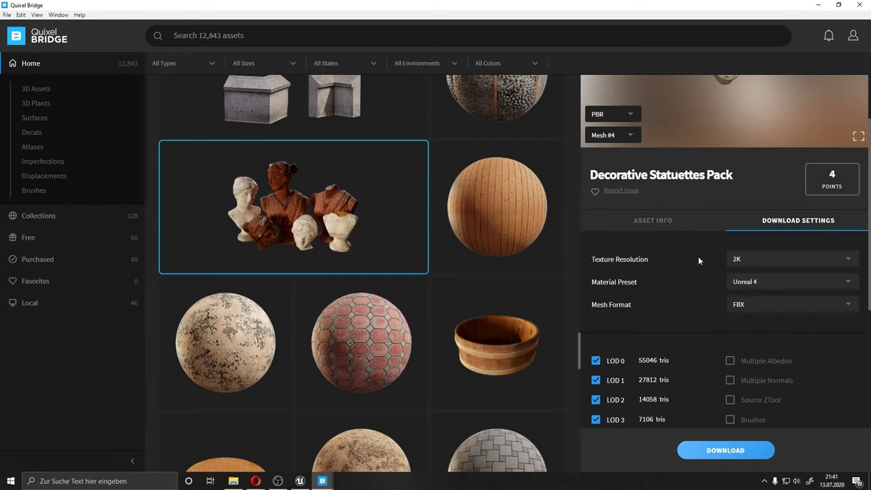
click(748, 305)
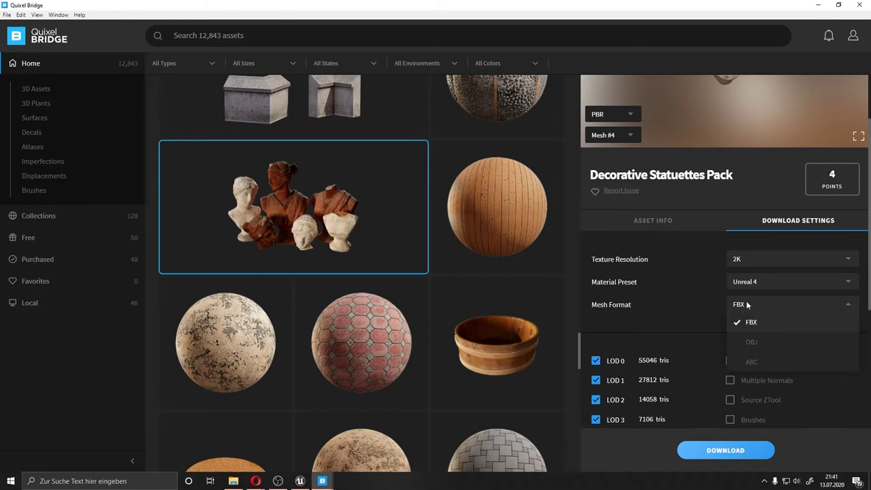
click(748, 305)
Review the LOD and map checkboxes, then download the pack with the Unreal 4 preset.
scroll(614, 365, down, 2)
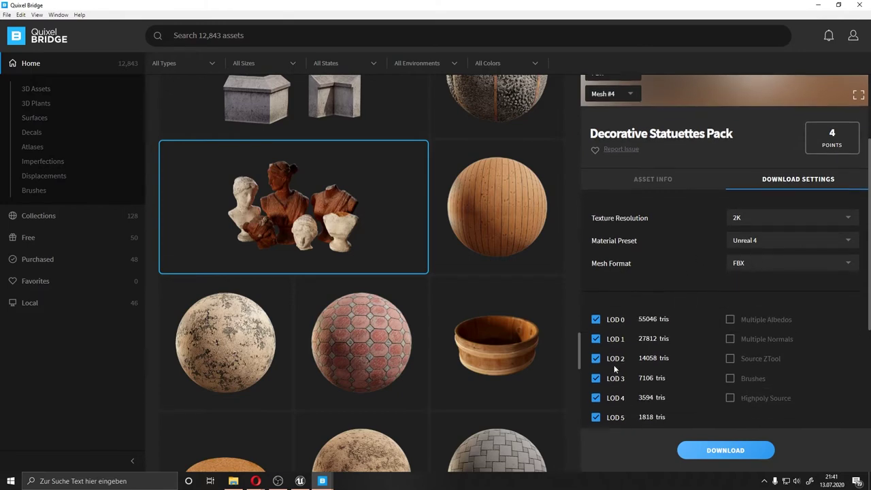
scroll(616, 348, down, 3)
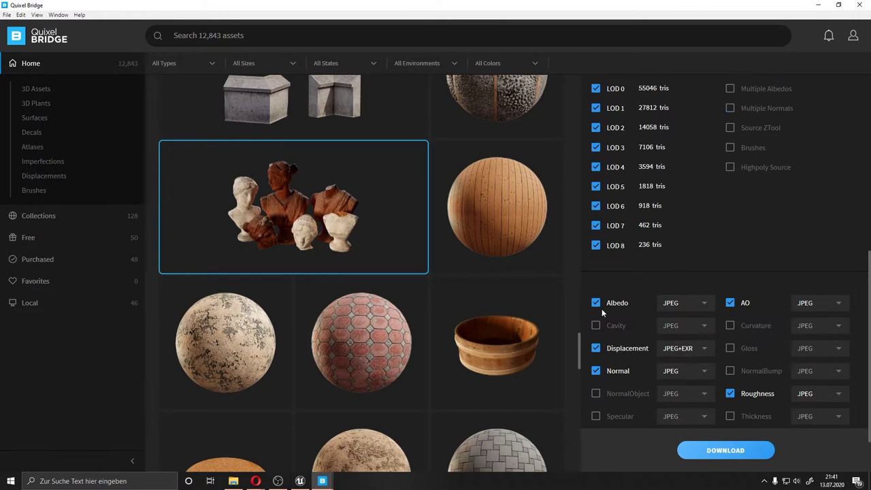
scroll(601, 311, down, 2)
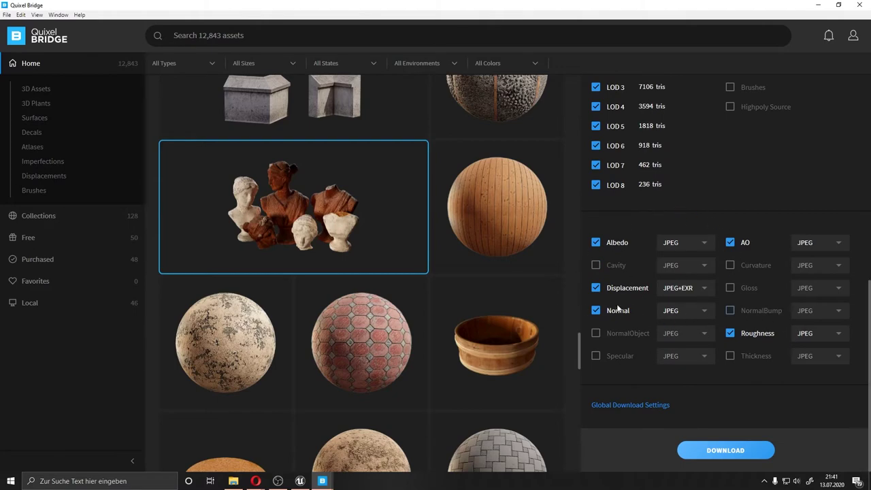
scroll(733, 416, up, 5)
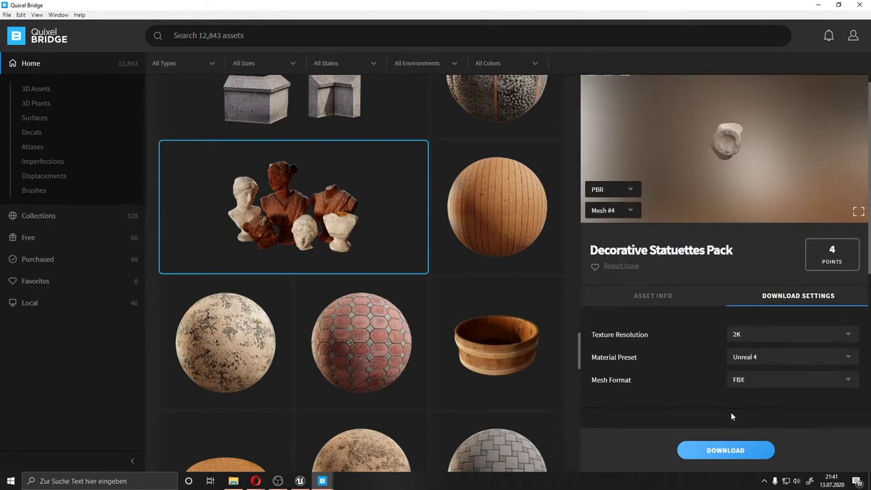
click(737, 454)
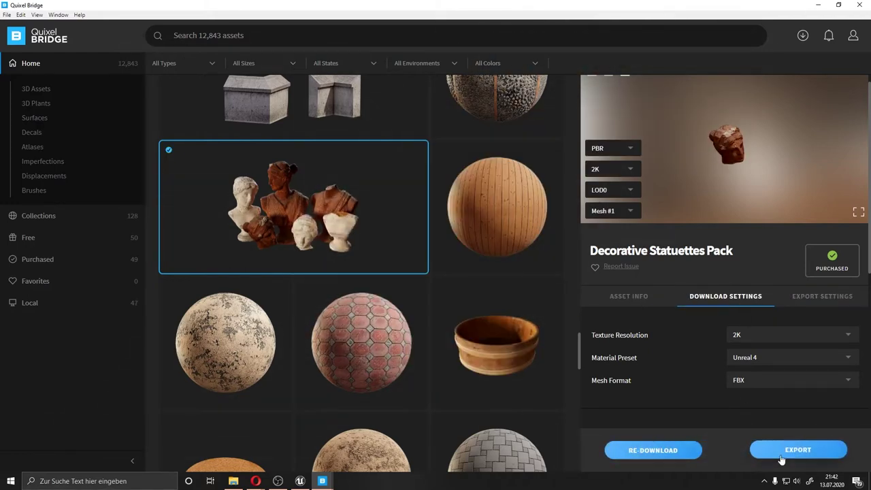
Keep export target Unreal Engine 4.25 and project location D:\3D-Stuff\BridgeDownloads in Export Settings.
click(807, 303)
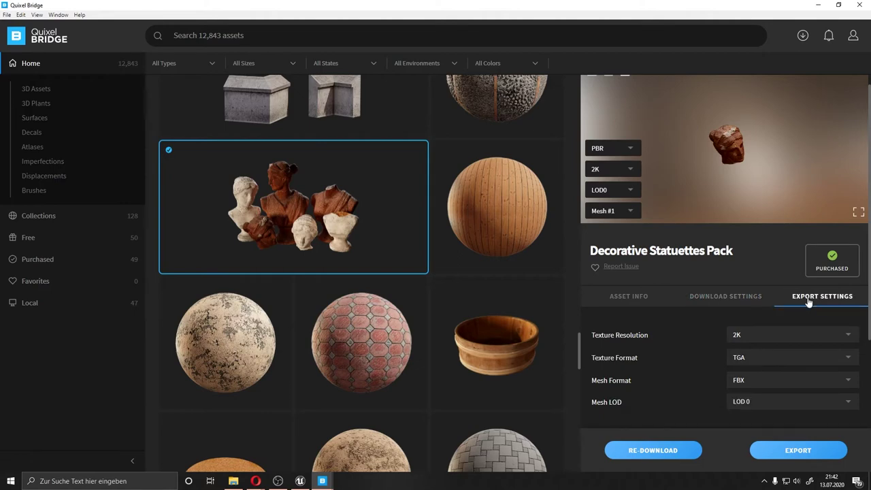
scroll(691, 383, down, 3)
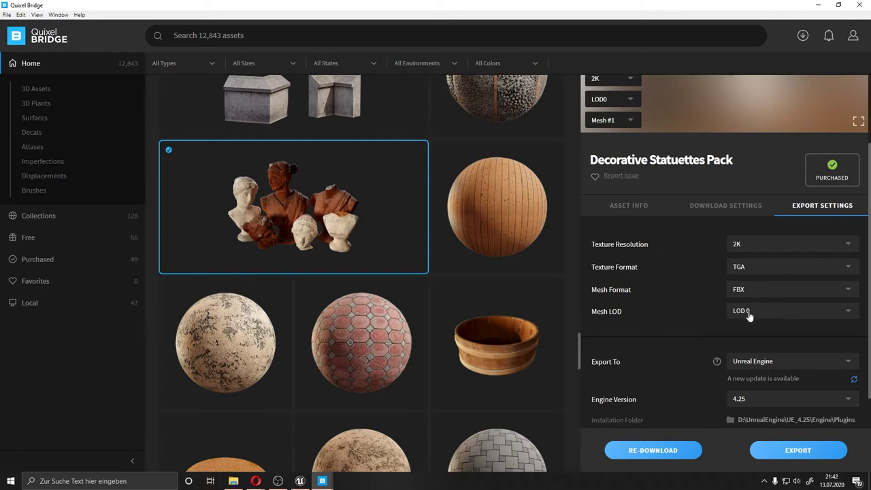
scroll(677, 301, up, 1)
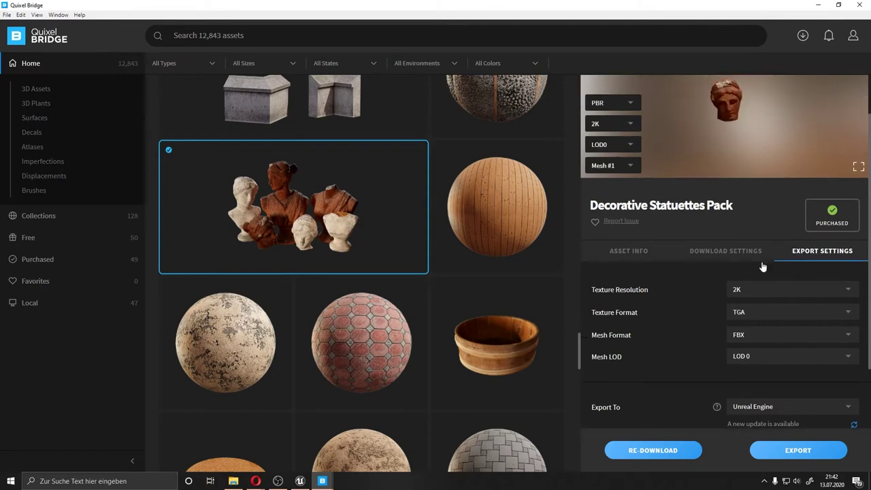
scroll(677, 321, down, 1)
scroll(678, 321, down, 1)
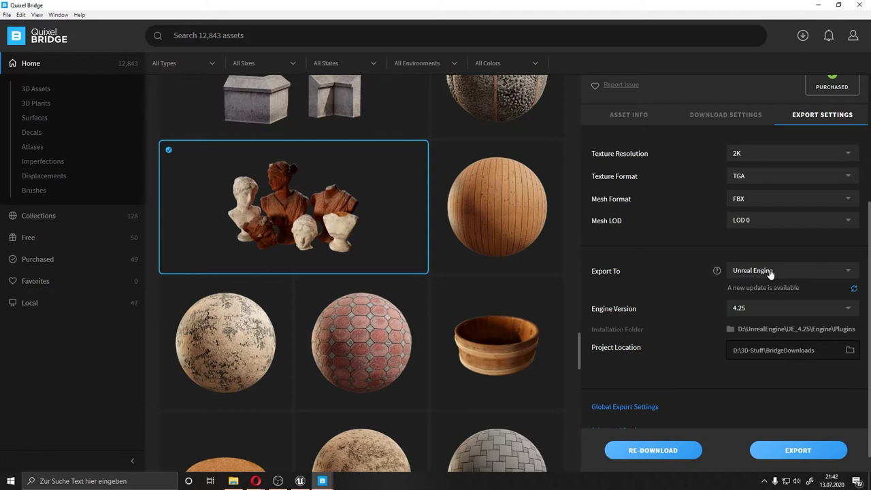
click(771, 273)
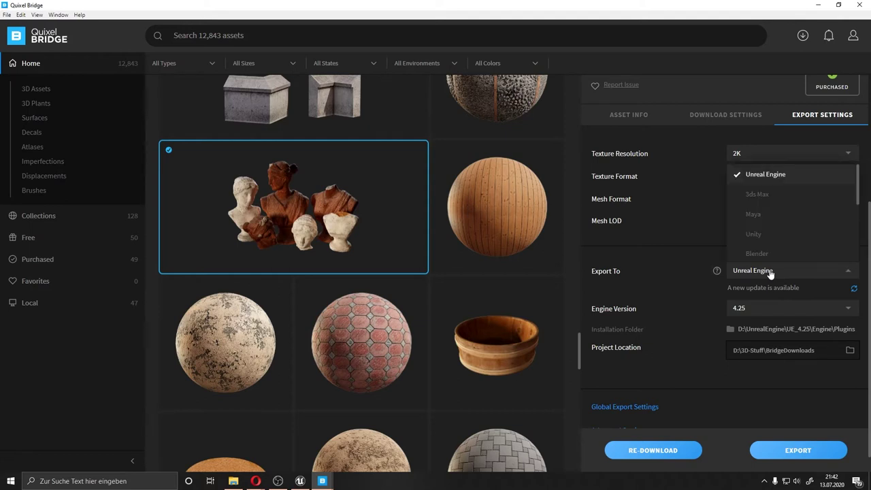
click(792, 176)
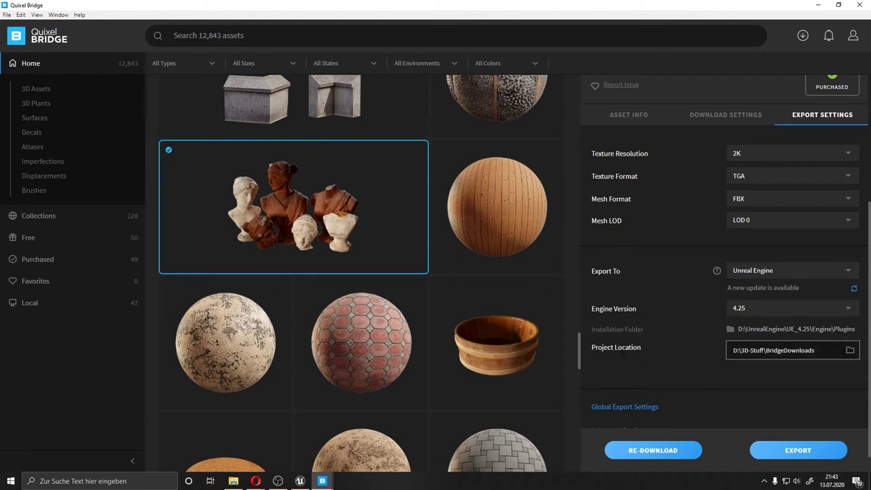
click(850, 350)
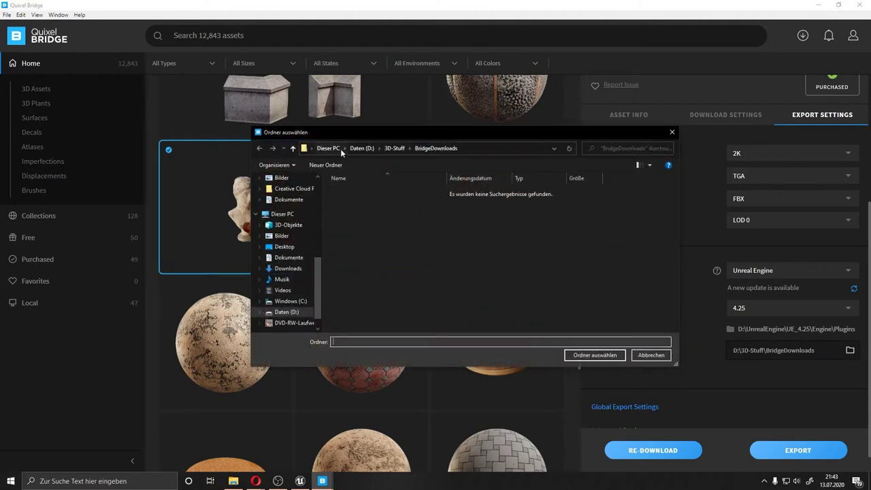
click(595, 354)
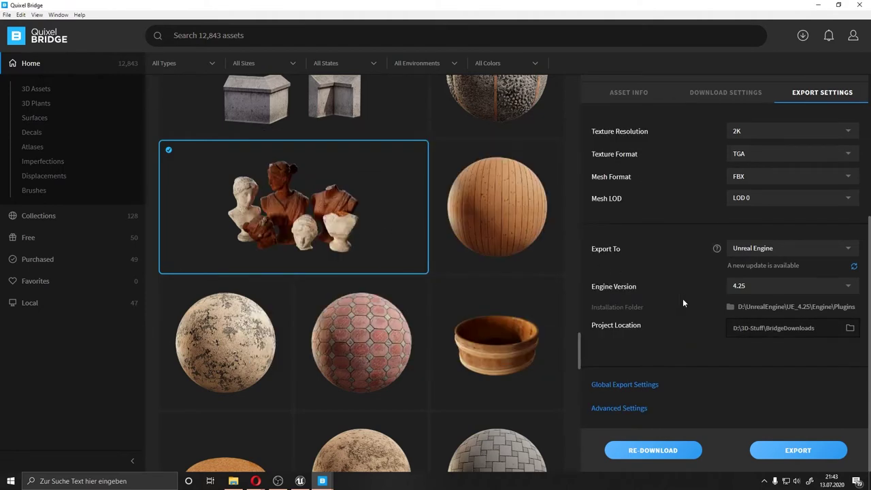
Export the Decorative Statuettes Pack to Unreal Engine 4.25, then return to the Unreal editor.
click(788, 450)
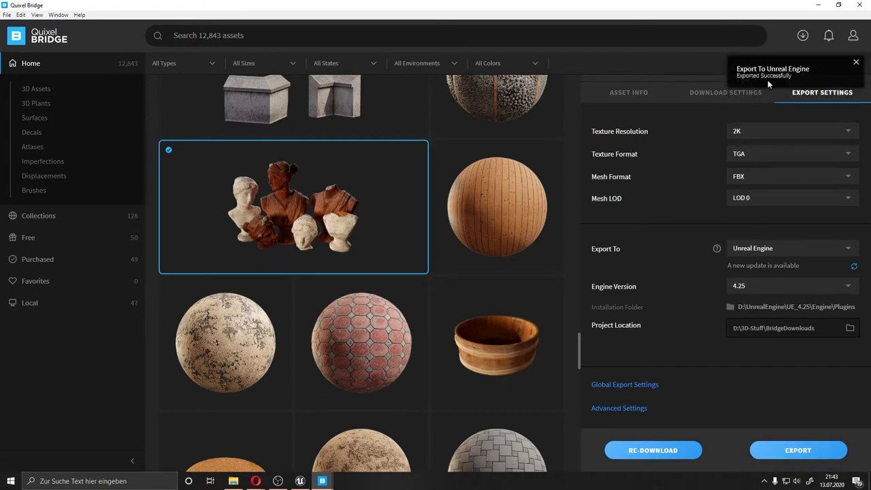
click(300, 481)
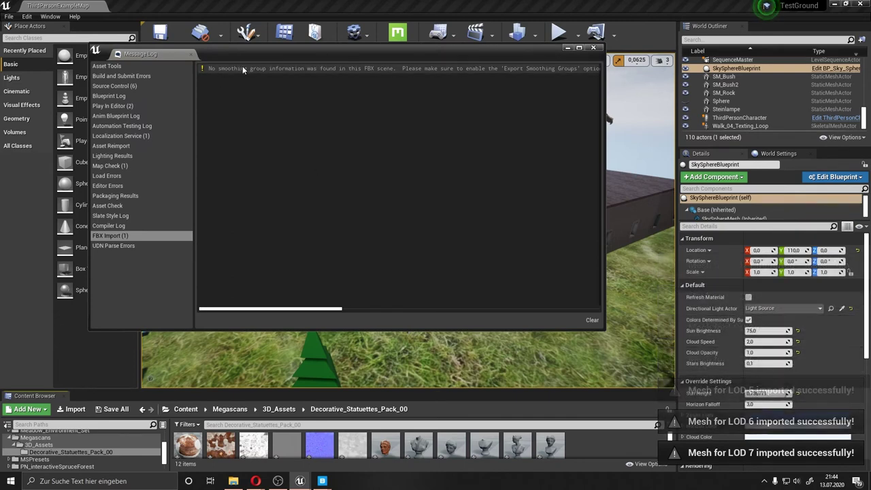
Dismiss the import log, enlarge the Content Browser and inspect the first statuette mesh.
click(593, 48)
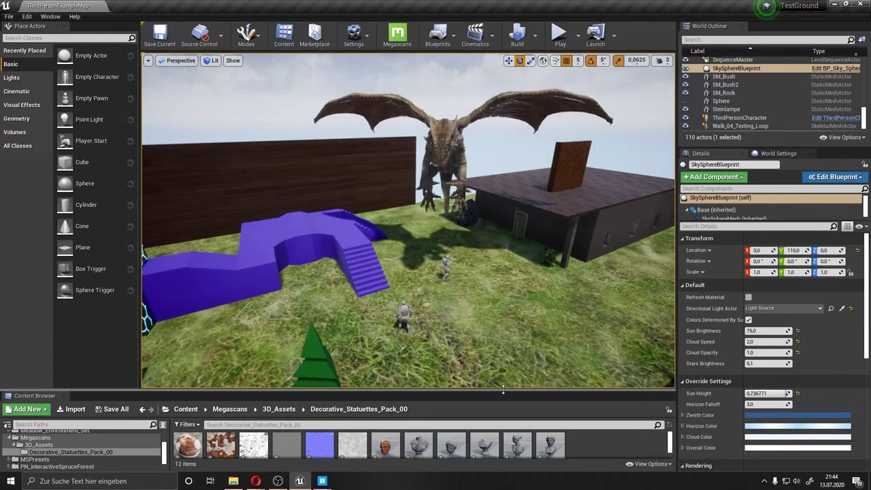
drag(503, 390, 503, 336)
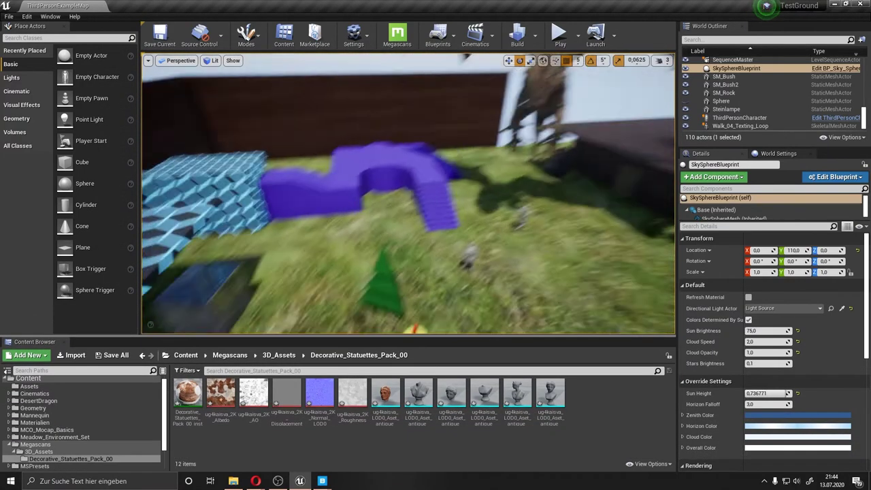
right_drag(408, 194, 409, 194)
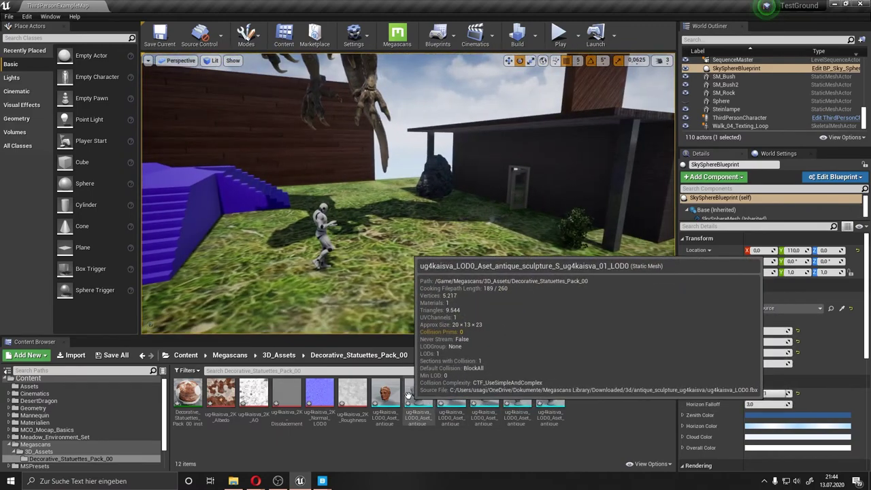
double_click(410, 395)
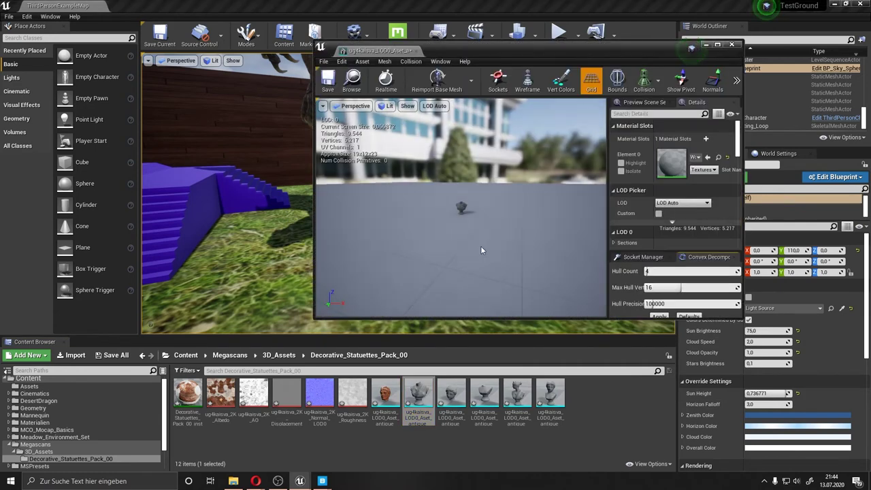
right_drag(481, 248, 481, 248)
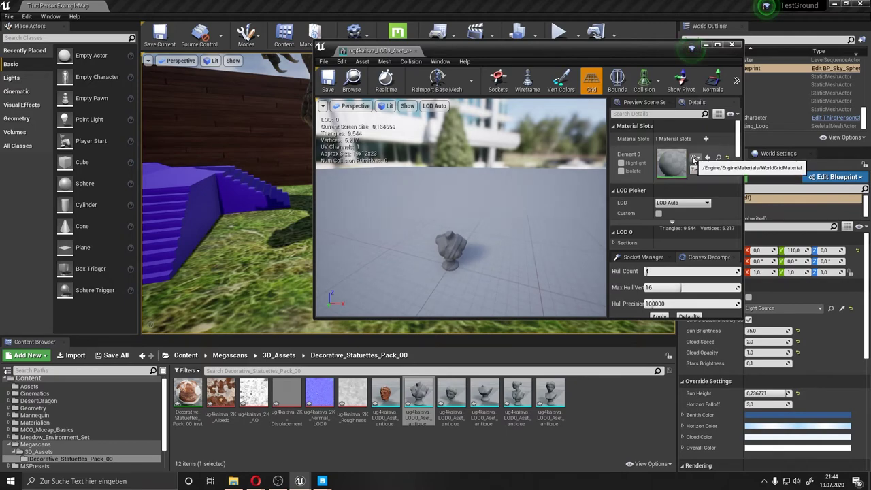
click(732, 45)
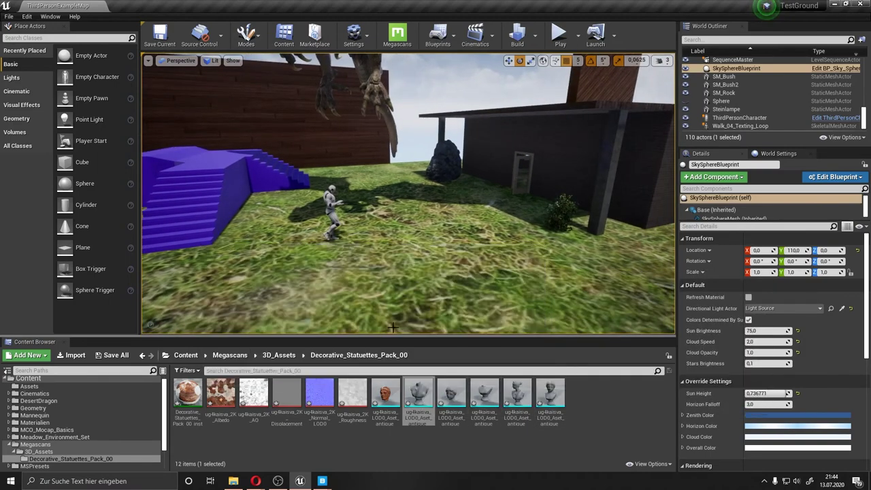
Assign Decorative_Statuettes_Pack_00_inst to the first statuette mesh's Element 0 slot.
double_click(419, 395)
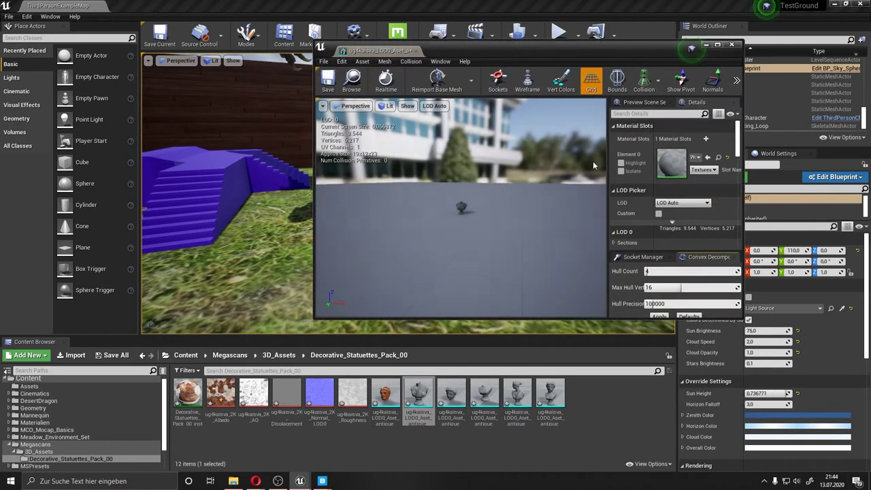
drag(607, 178, 521, 179)
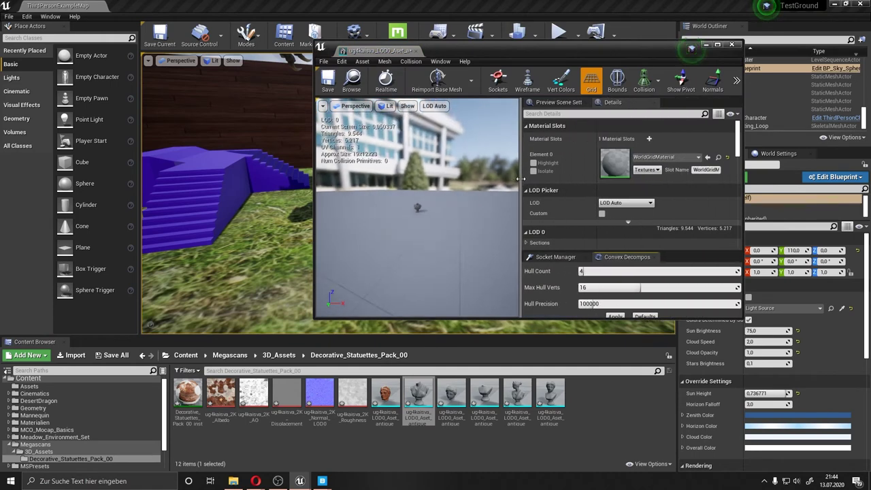
click(686, 157)
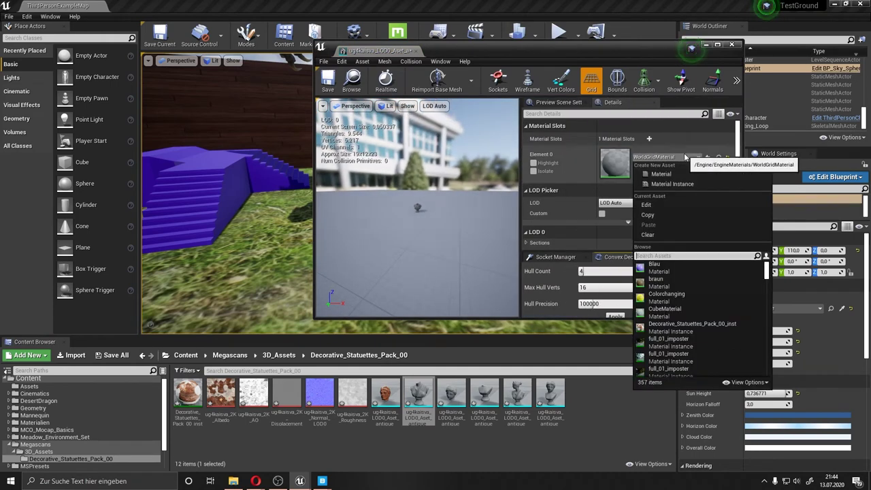
click(687, 157)
drag(188, 398, 613, 161)
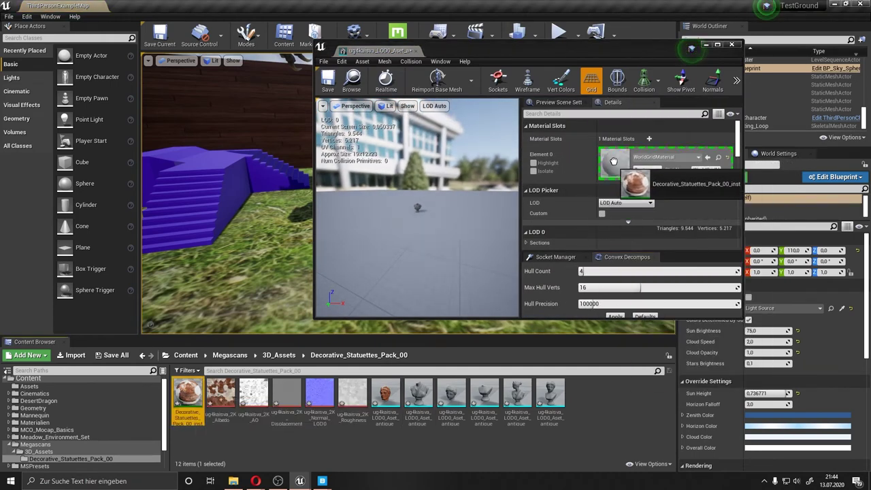
Apply the same Decorative_Statuettes_Pack_00_inst material to the remaining four statuette meshes.
double_click(451, 398)
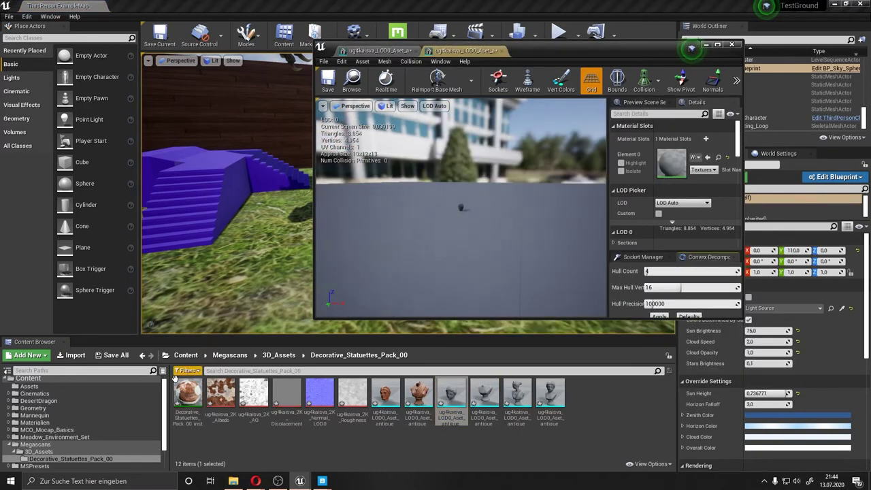
drag(188, 398, 671, 164)
click(480, 400)
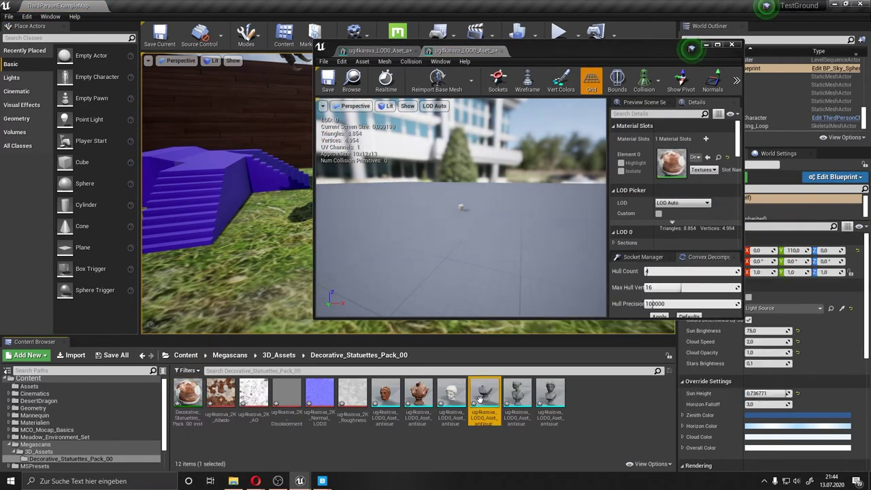
double_click(480, 399)
drag(667, 186, 681, 163)
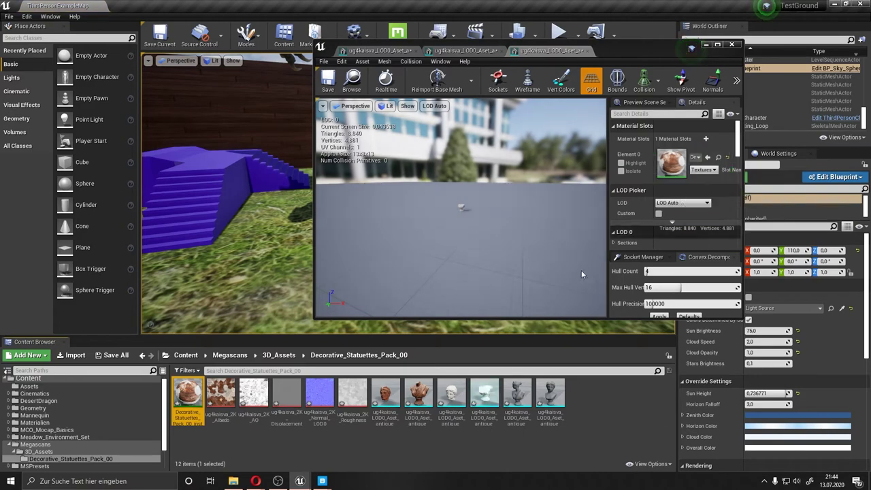
double_click(518, 395)
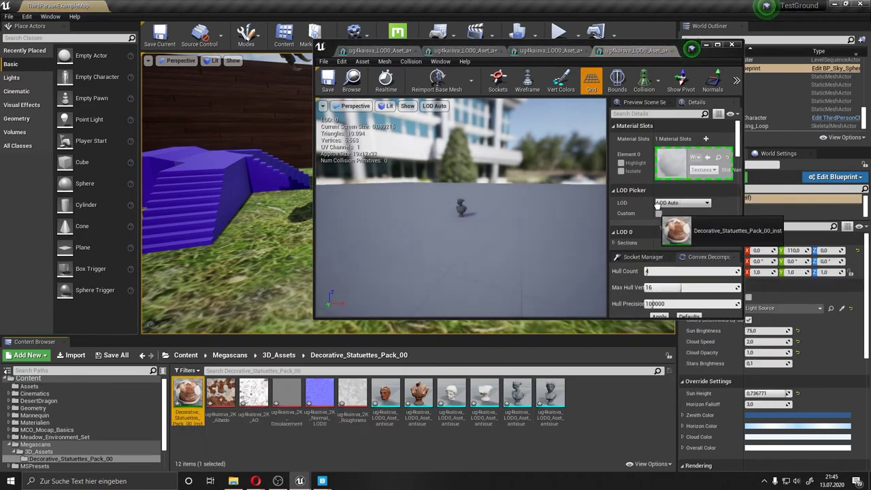
drag(181, 400, 673, 164)
click(552, 399)
double_click(551, 398)
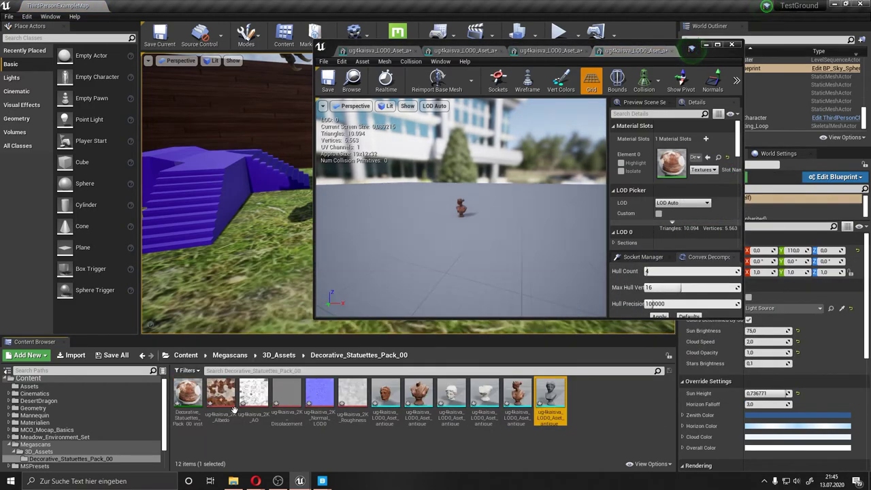
drag(187, 398, 671, 163)
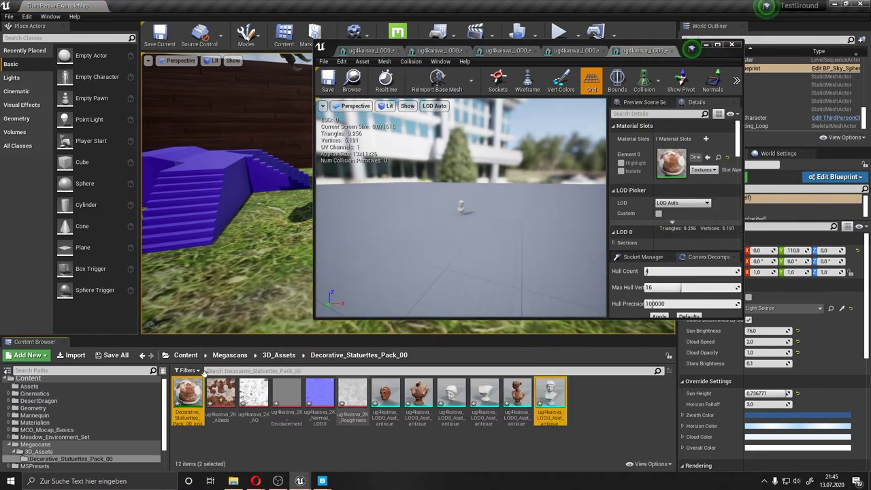
Save all the statuette pack assets and close the Static Mesh Editor.
shift+click(560, 392)
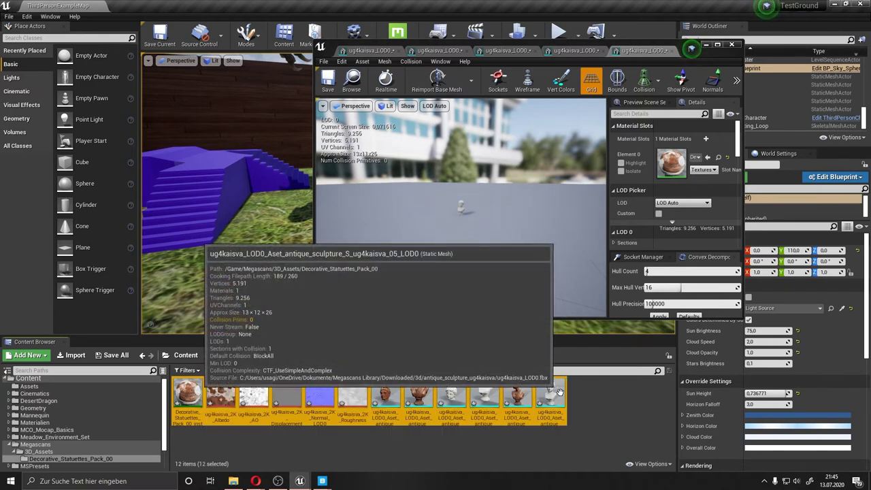
right_click(559, 391)
click(597, 244)
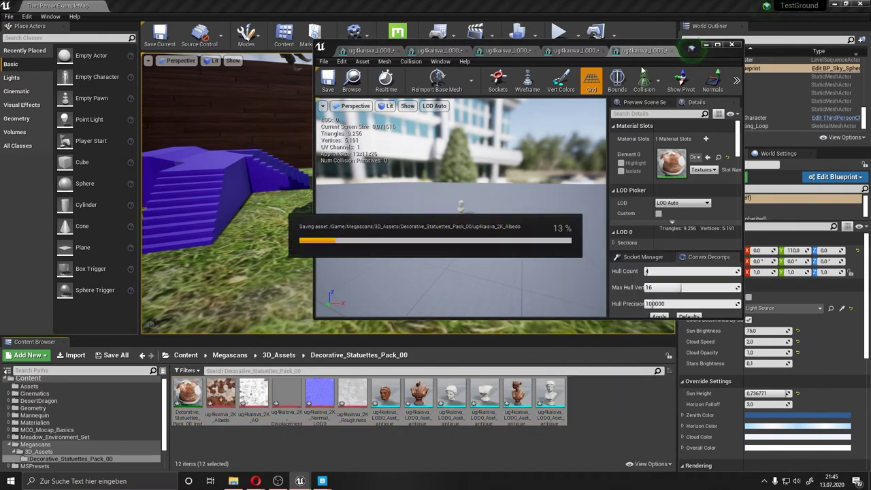
click(735, 46)
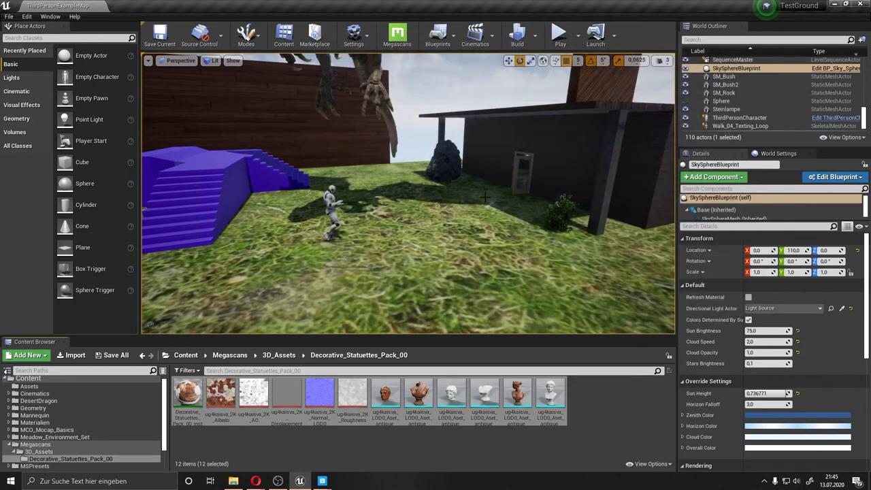
Place three statuettes, including the white head bust, on the grass near the house.
right_drag(487, 198, 480, 193)
click(637, 402)
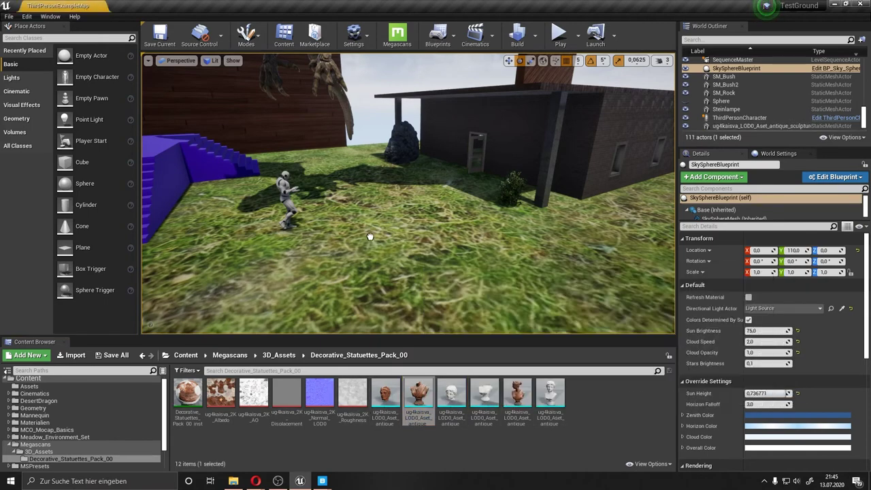
mouse_move(418, 394)
mouse_down()
mouse_move(371, 252)
mouse_move(343, 218)
mouse_move(544, 218)
mouse_up()
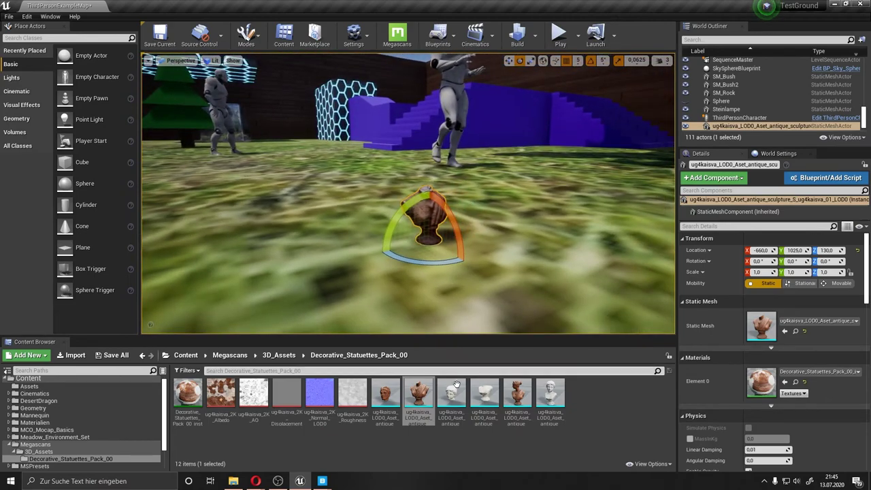
drag(451, 395, 494, 229)
mouse_move(550, 394)
mouse_down()
mouse_move(555, 216)
mouse_move(504, 218)
mouse_move(596, 204)
mouse_up()
click(596, 204)
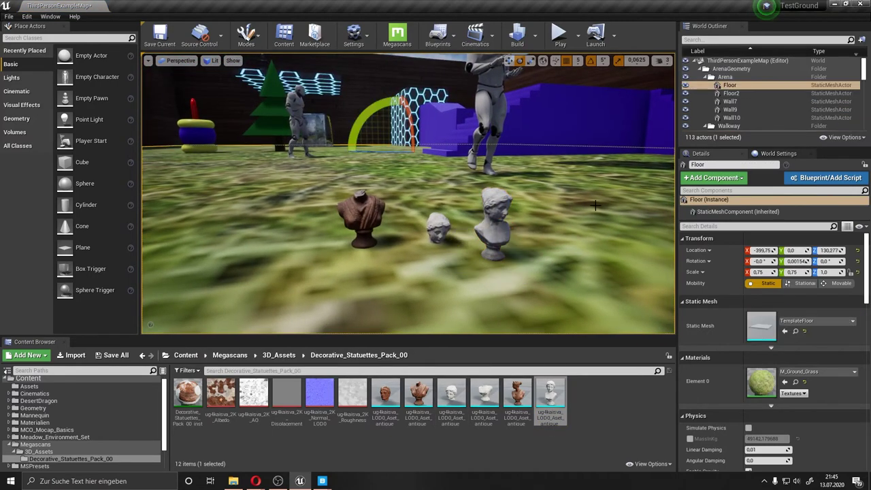
drag(188, 395, 388, 211)
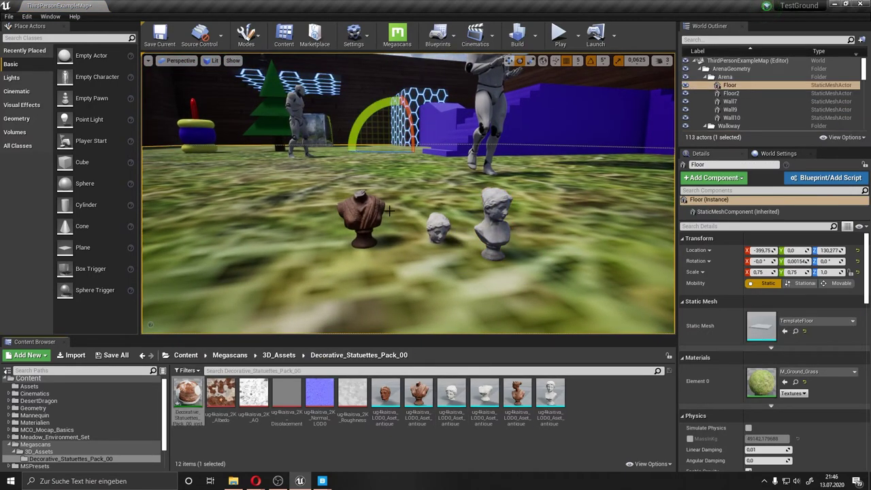
In the statuette material instance, keep Tiling at 1.0 and set Albedo Tint to light blue (A5D5FFFF).
double_click(188, 395)
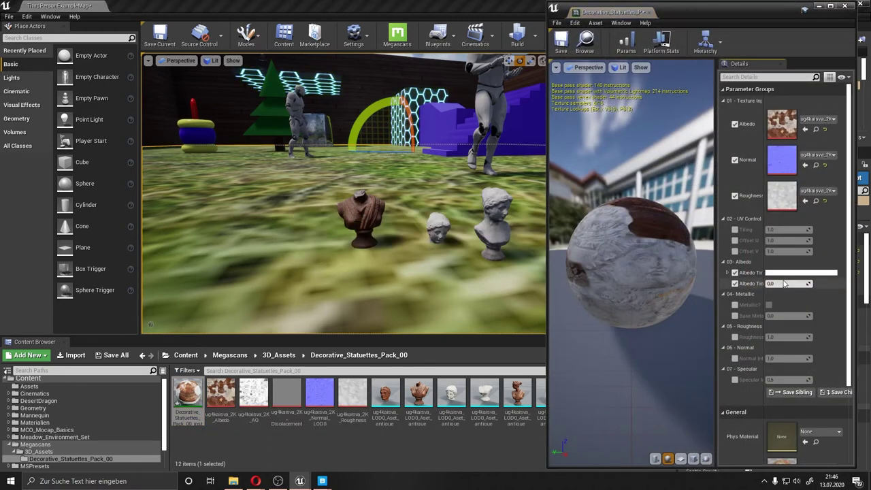
scroll(790, 293, down, 2)
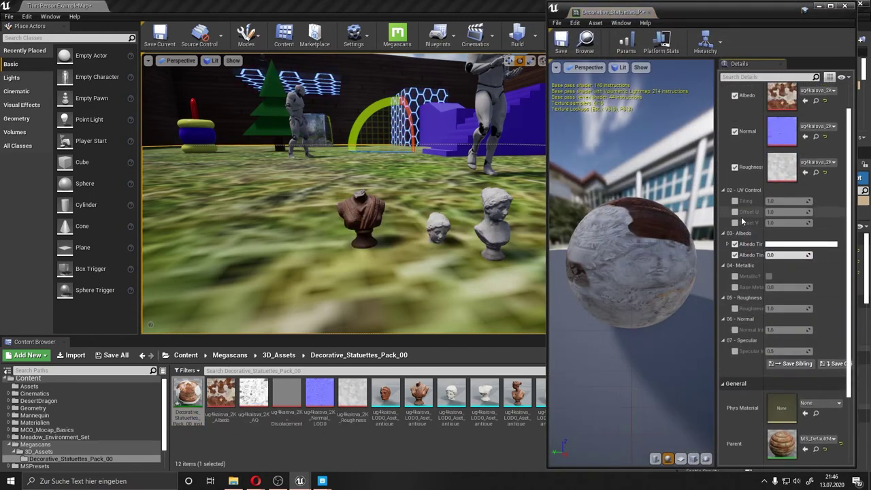
click(735, 200)
mouse_move(787, 201)
mouse_down()
mouse_move(807, 201)
mouse_move(776, 201)
mouse_up()
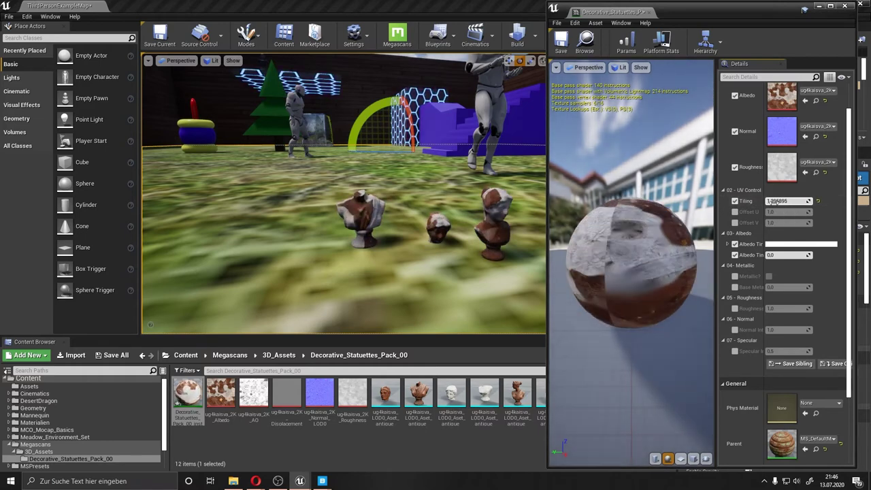
key(ctrl+z)
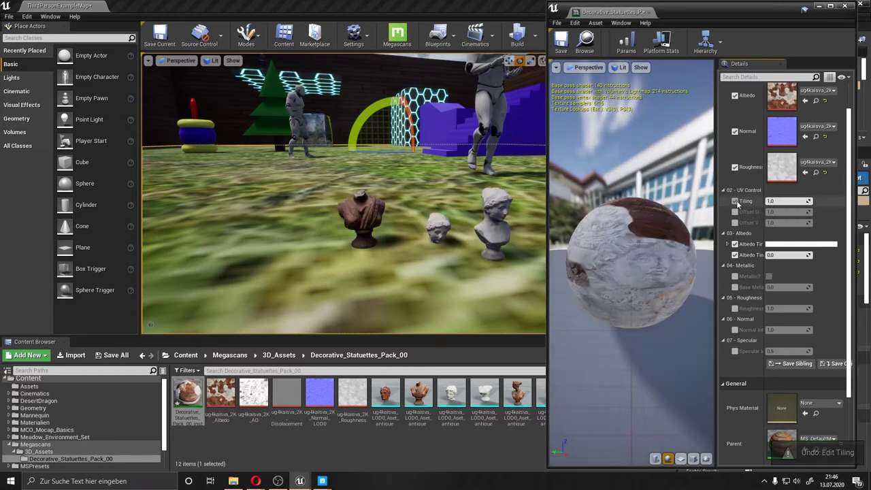
click(772, 245)
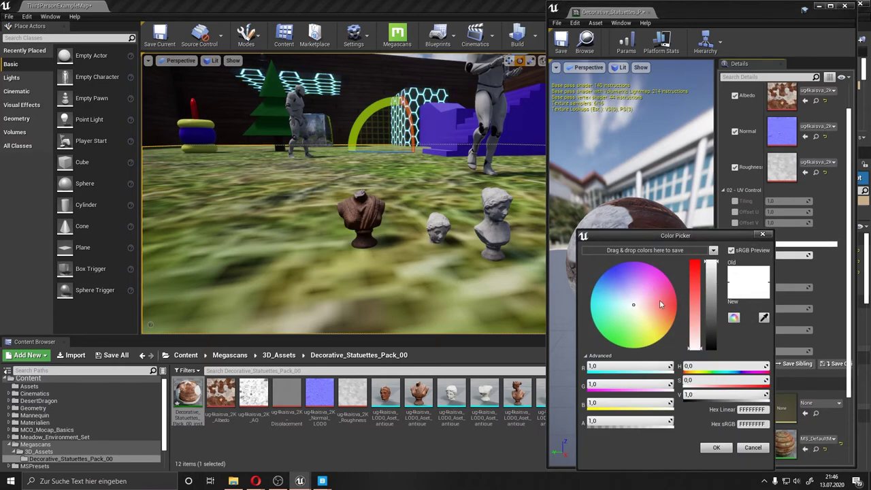
drag(660, 305, 618, 340)
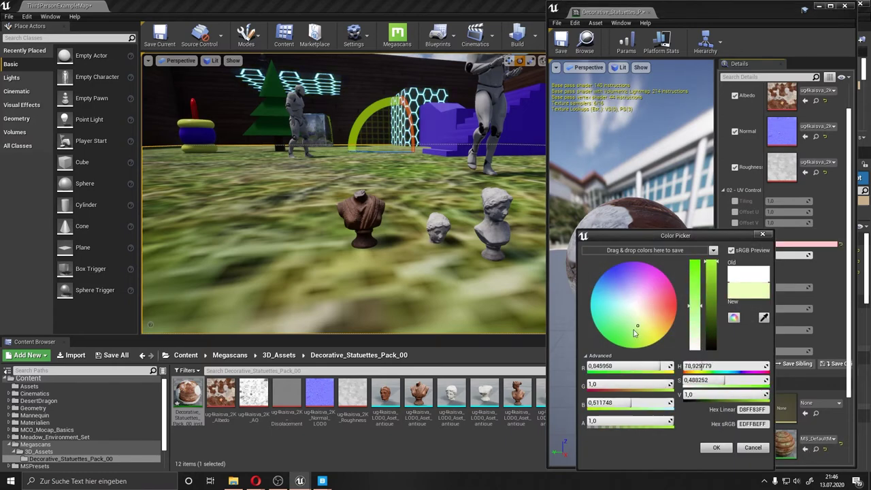
click(611, 293)
click(711, 271)
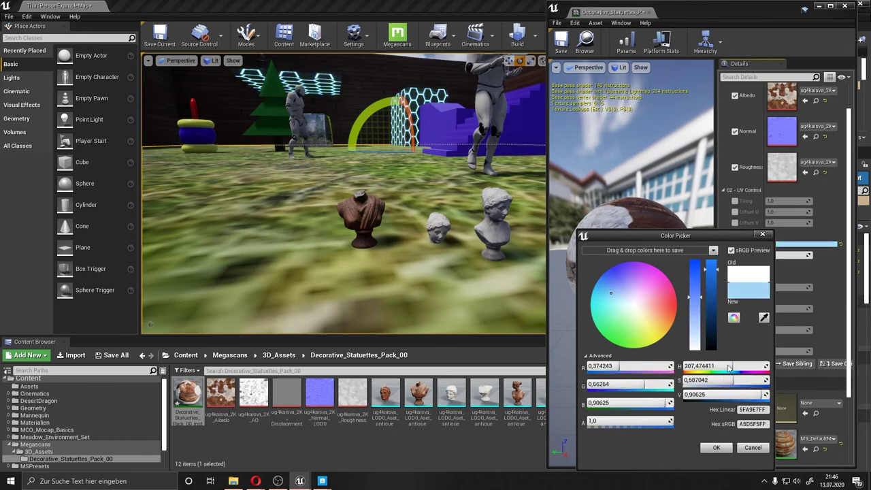
click(725, 447)
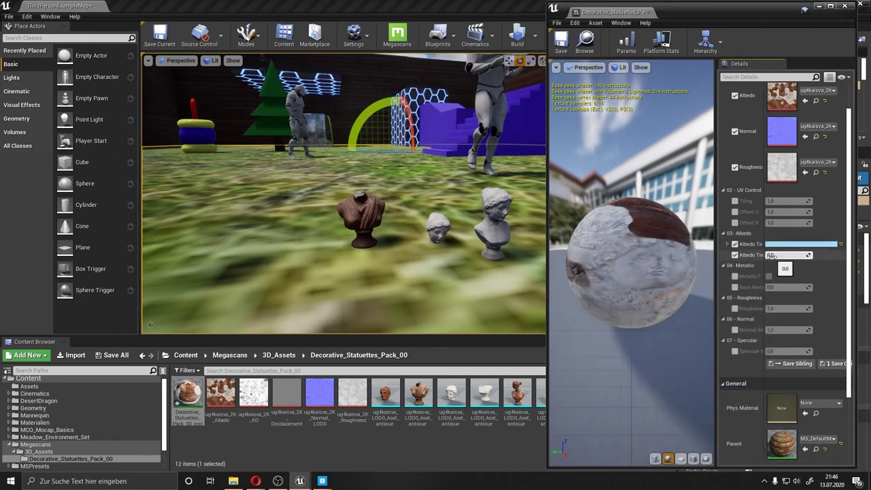
Raise the statuette albedo tint strength, try the metallic and roughness overrides, and enable Normal Intensity.
drag(771, 255, 803, 255)
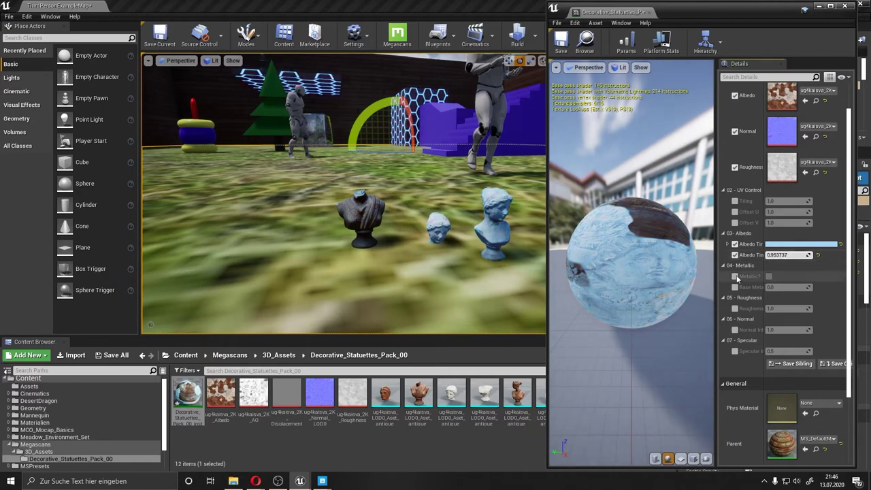
click(734, 276)
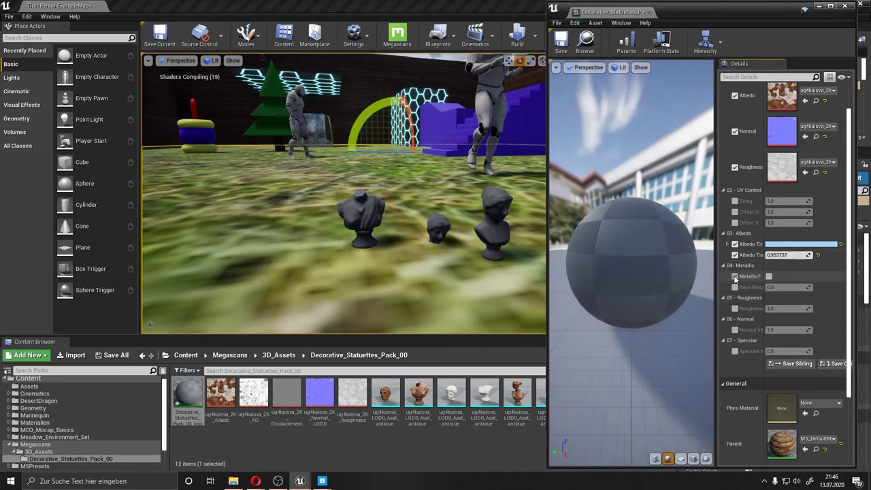
click(735, 277)
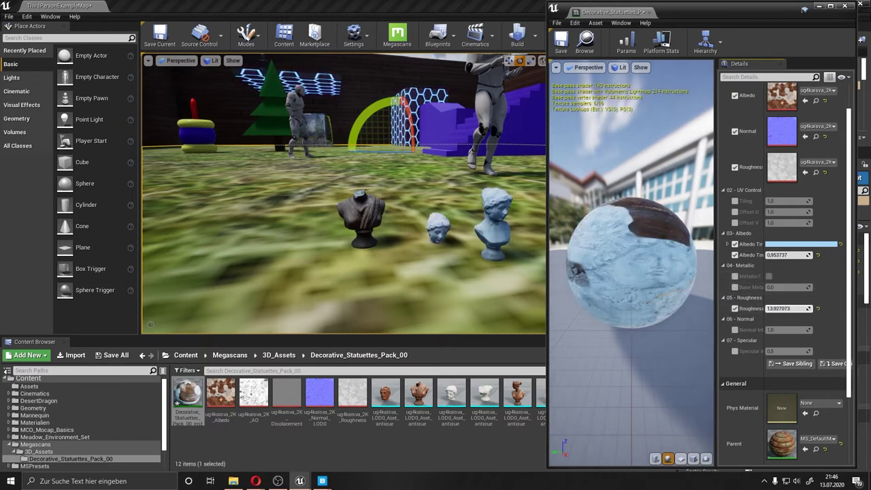
mouse_move(788, 308)
mouse_down()
mouse_move(762, 308)
mouse_move(807, 309)
mouse_move(810, 329)
mouse_move(763, 329)
mouse_up()
click(734, 308)
click(735, 329)
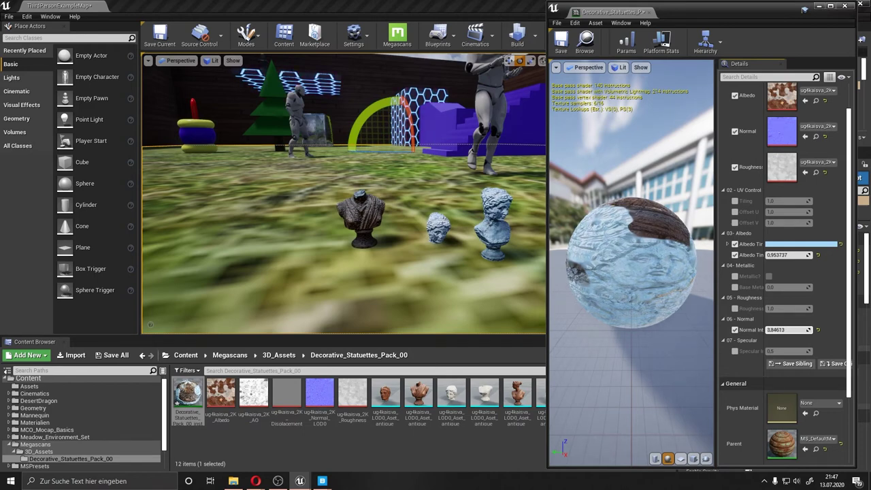
Inspect the pale blue busts in the viewport and save the statuette material.
scroll(778, 251, up, 2)
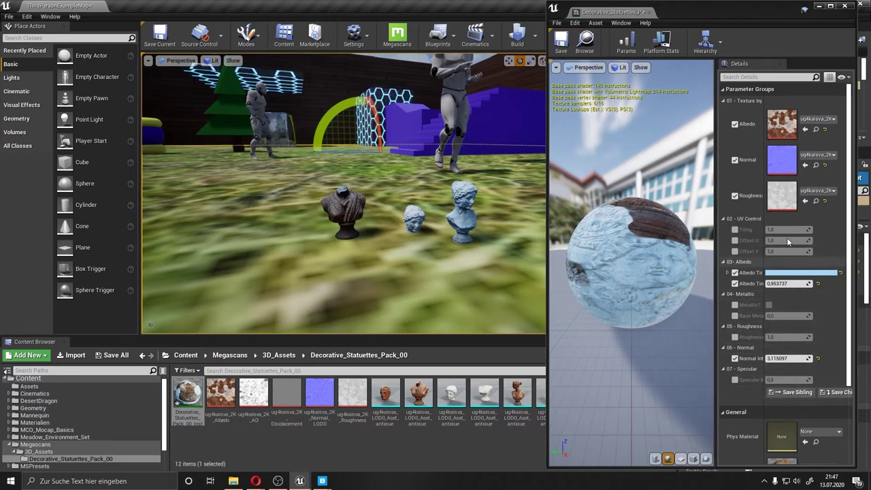
mouse_move(433, 232)
mouse_down()
mouse_move(442, 191)
mouse_move(443, 224)
mouse_up()
drag(788, 358, 776, 358)
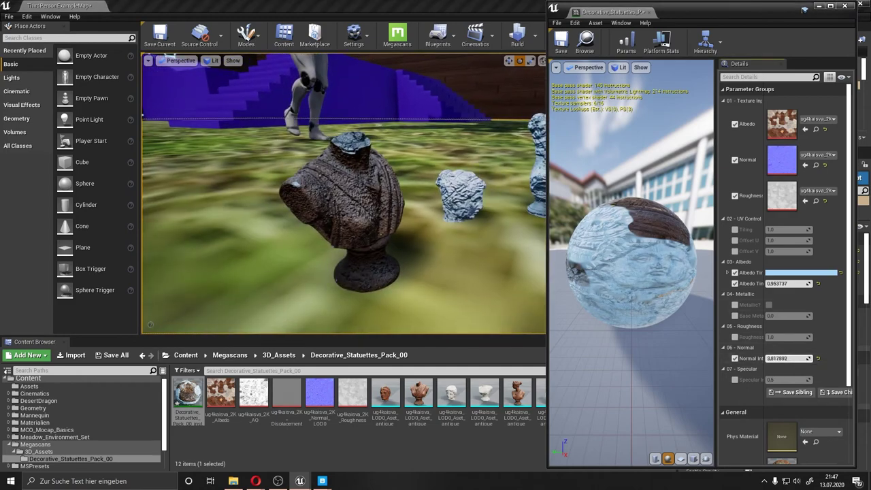
mouse_move(525, 237)
mouse_down()
mouse_move(538, 232)
mouse_move(538, 245)
mouse_move(407, 158)
mouse_up()
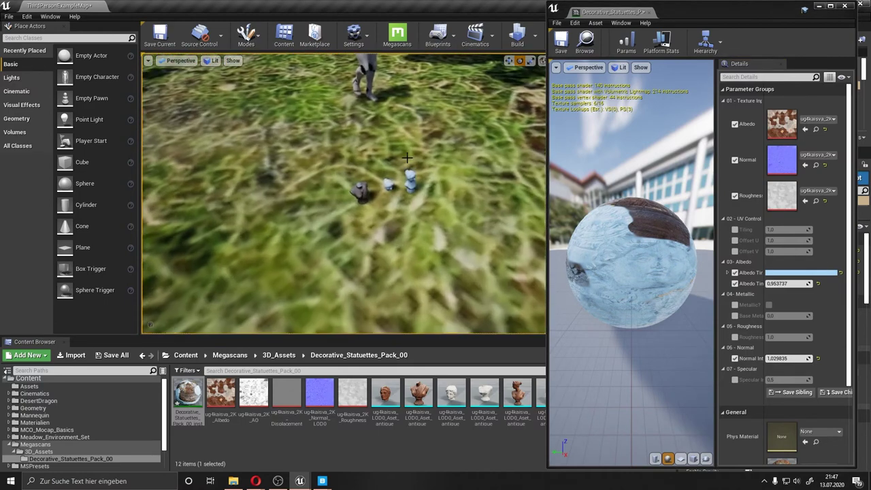
click(559, 43)
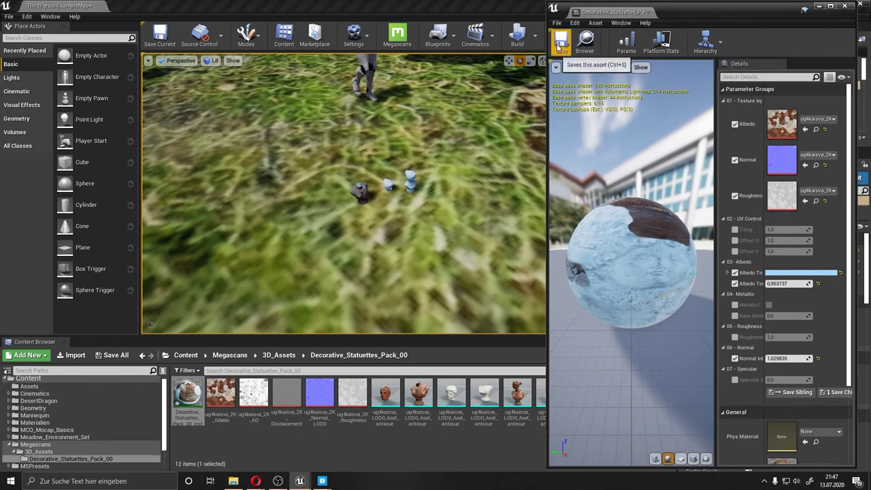
Switch to Quixel Bridge and select the Wooden Planks 2x2 M surface.
click(820, 6)
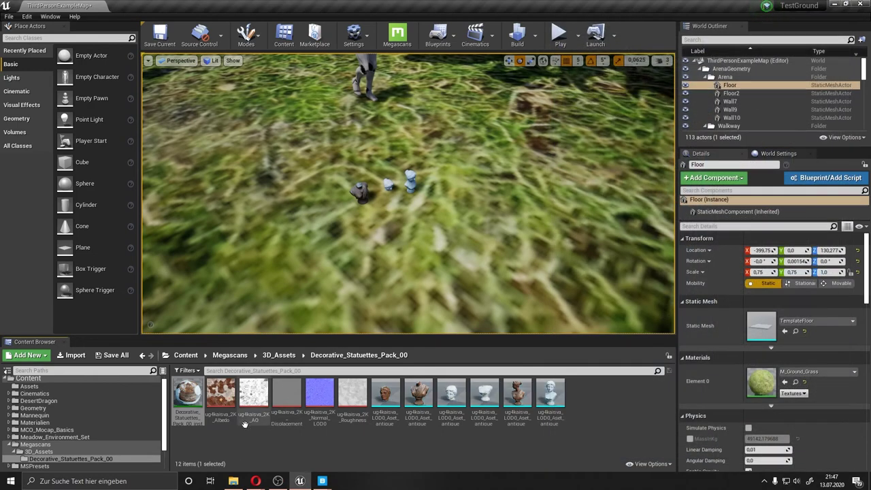
click(323, 481)
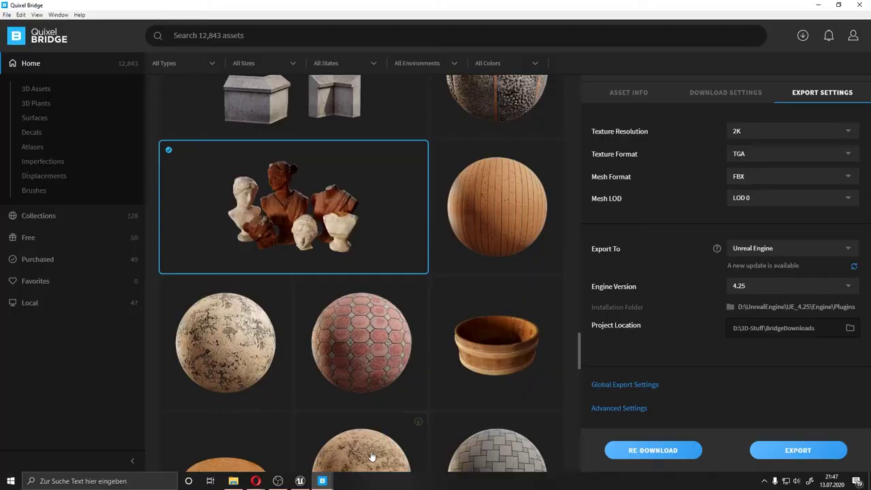
right_click(384, 329)
click(379, 339)
click(572, 193)
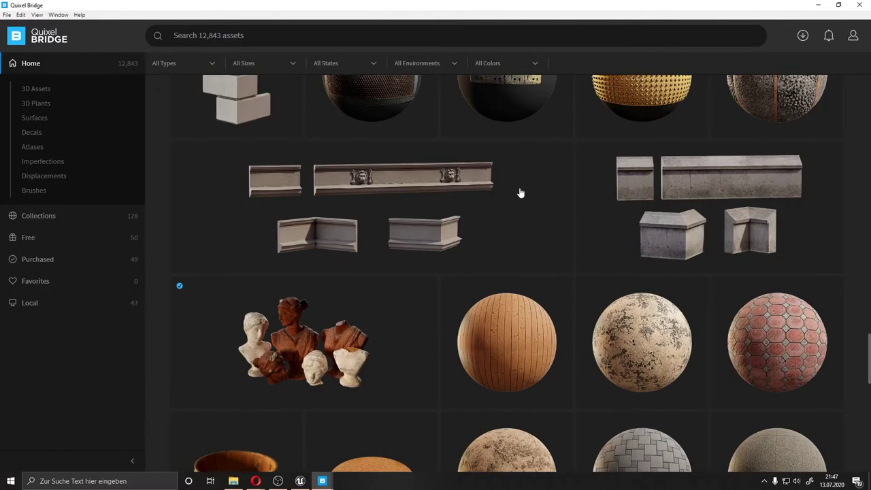
click(518, 212)
click(500, 300)
scroll(500, 271, down, 3)
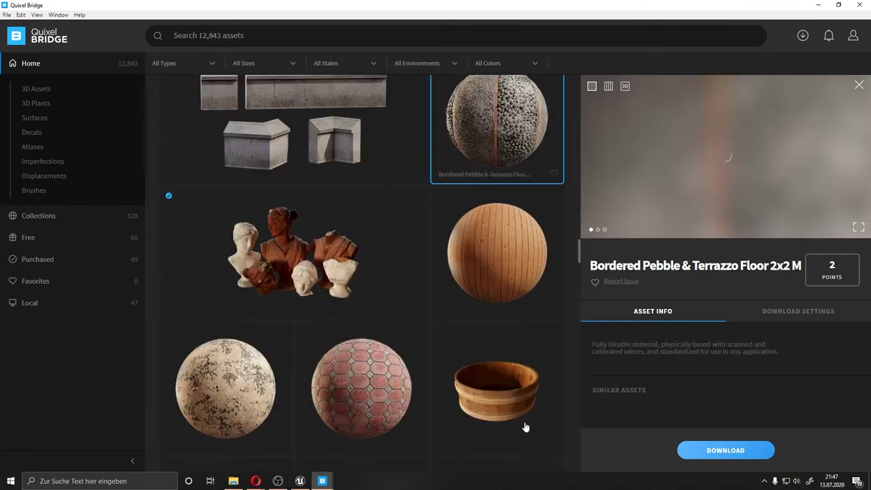
click(499, 272)
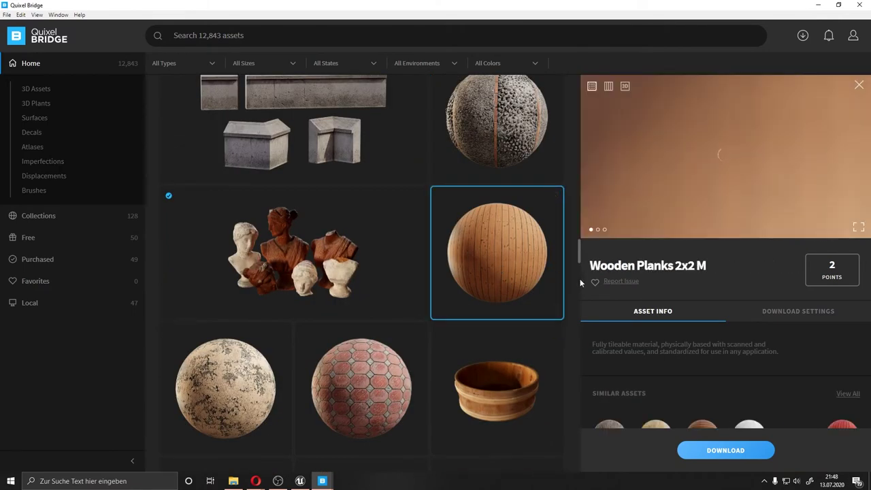
Export Wooden Planks 2x2 M to Unreal Engine and go back to the Unreal editor.
scroll(722, 278, down, 2)
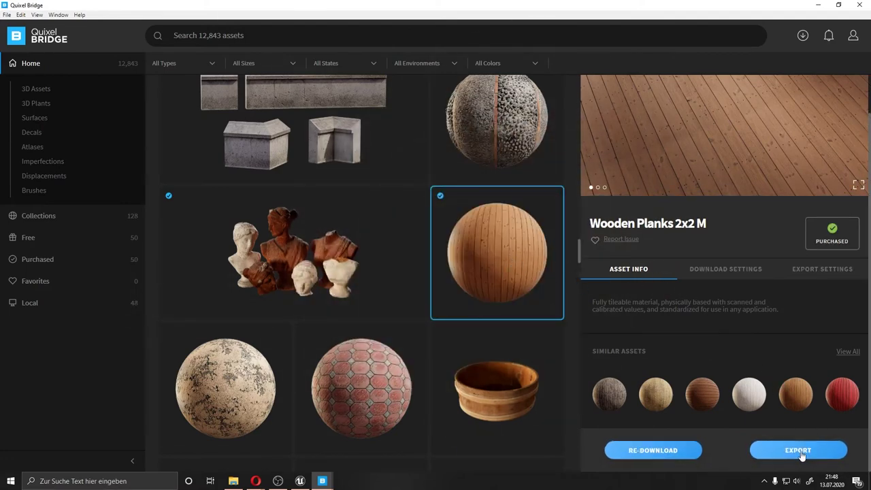
click(802, 451)
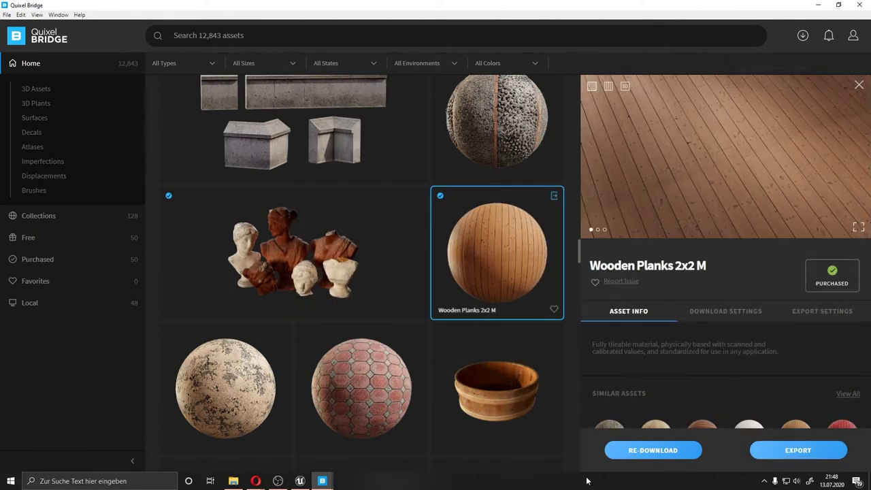
scroll(445, 350, down, 3)
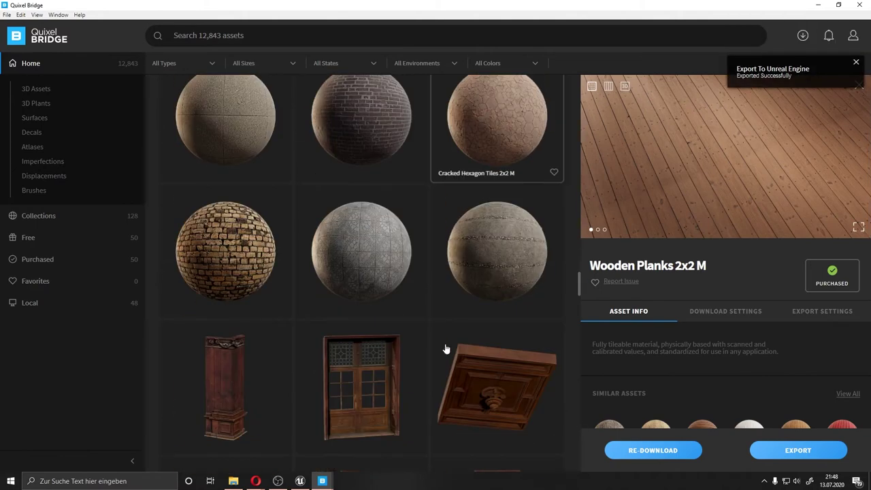
scroll(295, 288, down, 1)
scroll(296, 288, down, 1)
scroll(334, 179, down, 3)
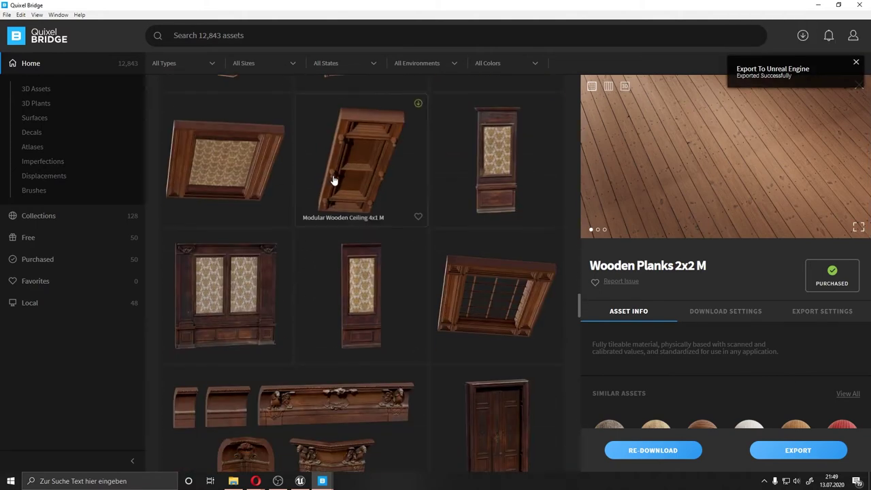
scroll(366, 215, down, 1)
scroll(327, 302, down, 1)
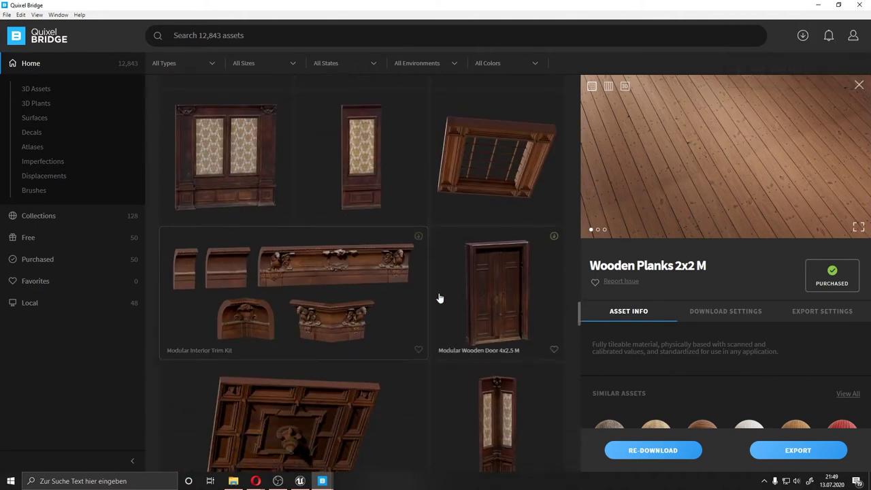
scroll(360, 307, down, 3)
scroll(401, 308, down, 1)
scroll(402, 308, down, 1)
scroll(375, 295, down, 2)
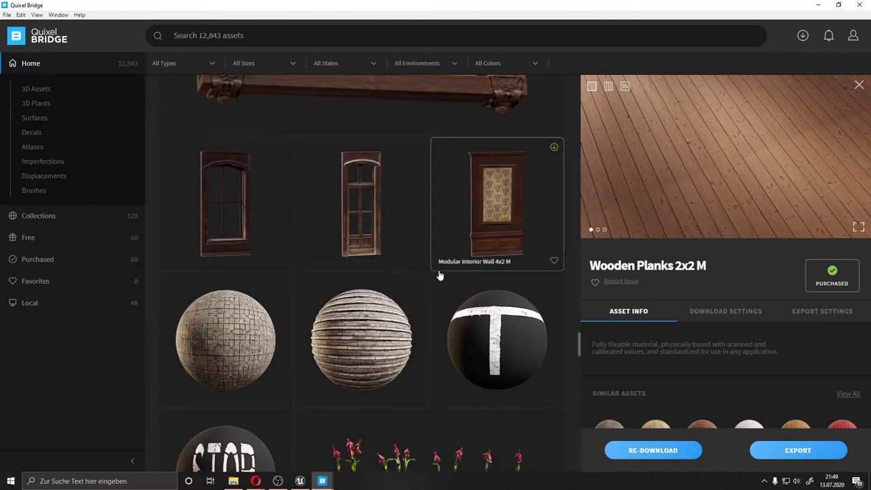
scroll(438, 276, down, 3)
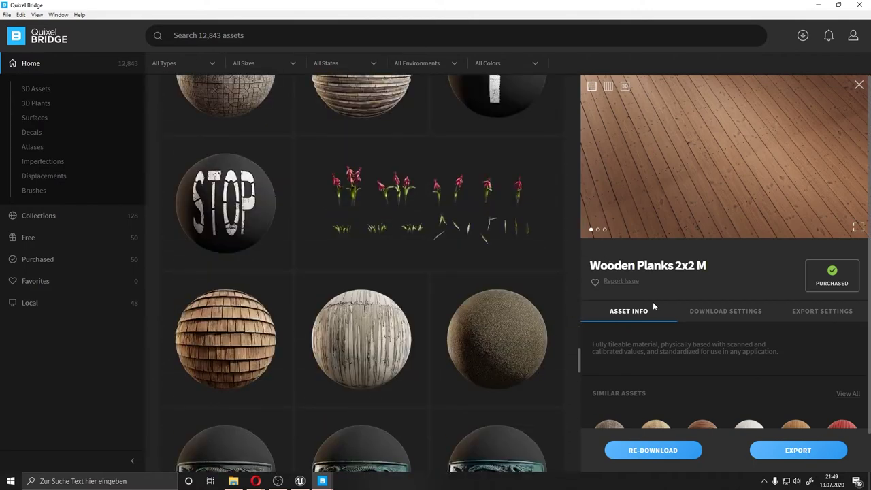
click(820, 10)
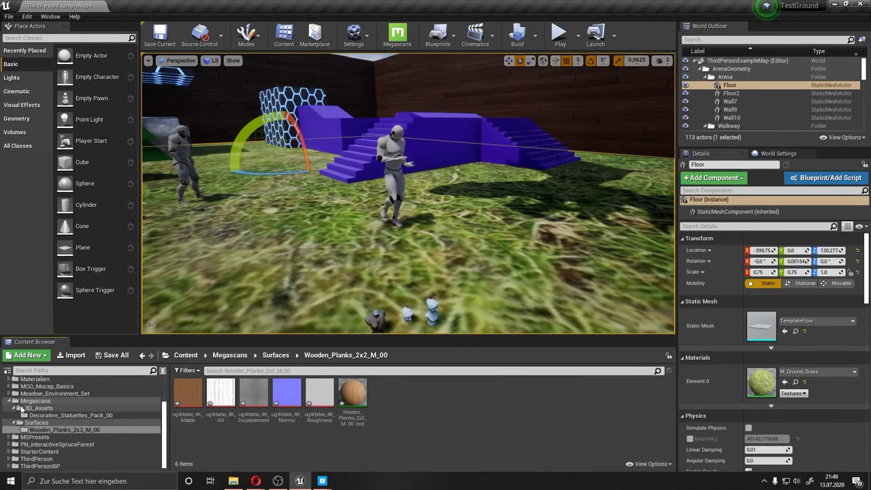
Open the Wooden_Planks_2x2_M_00 folder and begin Ctrl-selecting the house's roof tiles.
click(21, 407)
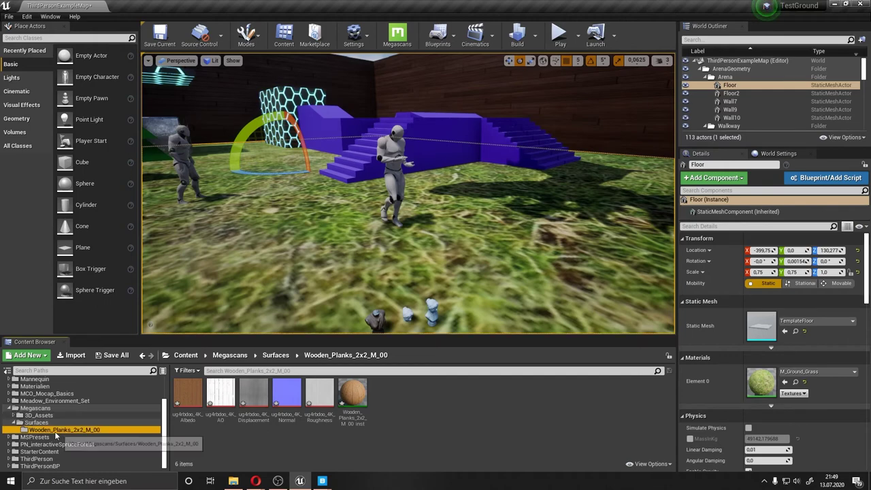
right_drag(409, 204, 435, 204)
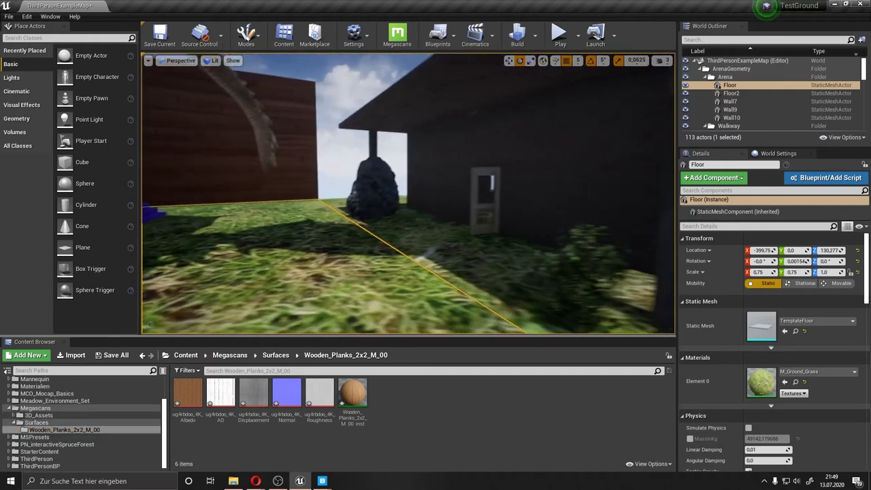
right_drag(314, 311, 314, 310)
click(388, 205)
right_drag(378, 146, 378, 145)
ctrl+click(356, 126)
ctrl+click(385, 122)
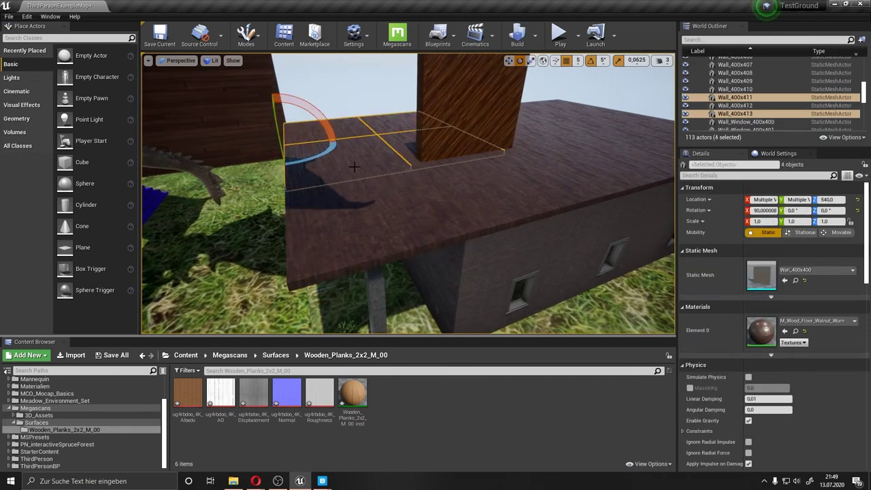
ctrl+click(341, 224)
ctrl+click(491, 171)
ctrl+click(585, 176)
Add the remaining roof tiles to the selection.
right_drag(585, 177, 585, 177)
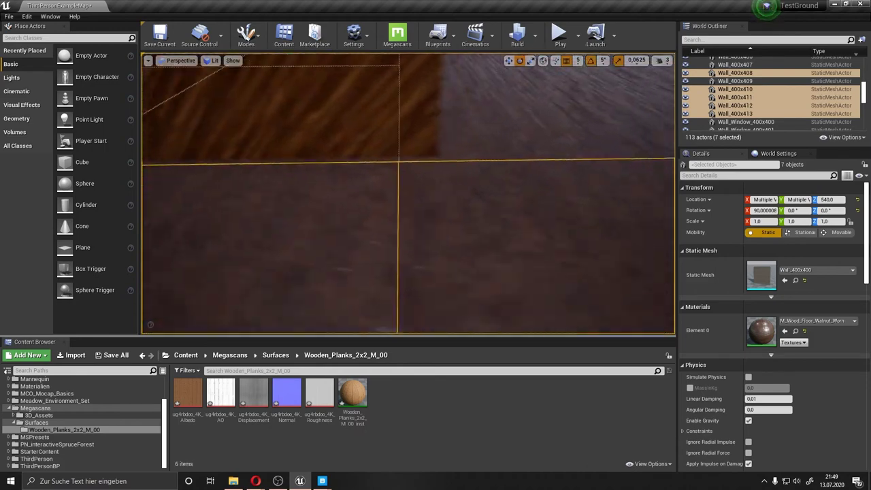
right_drag(498, 130, 498, 130)
ctrl+click(392, 154)
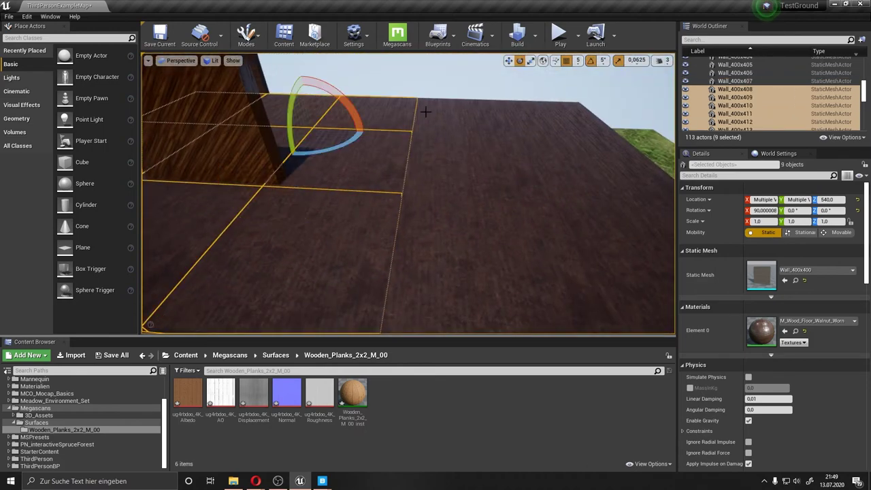
ctrl+click(473, 113)
ctrl+click(517, 129)
ctrl+click(575, 145)
ctrl+click(458, 237)
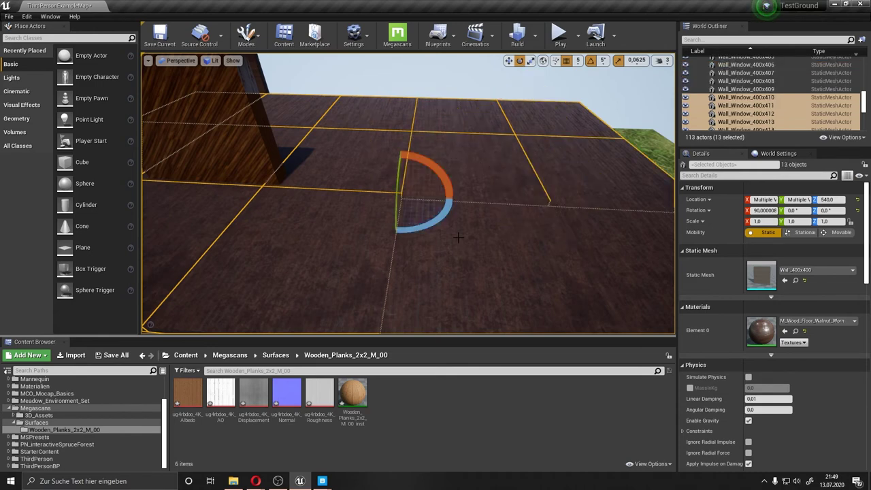
ctrl+click(504, 286)
ctrl+click(613, 229)
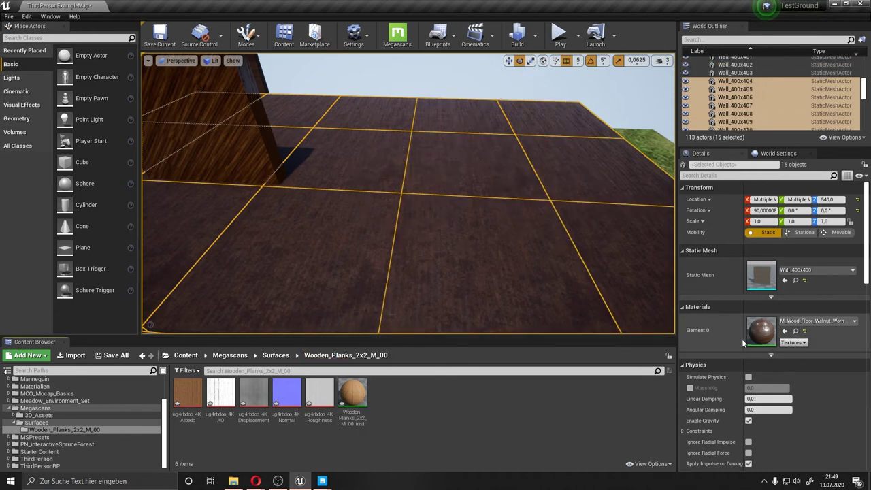
Drop Wooden_Planks_2x2_M_00_inst onto Element 0 for the selected tiles, then inspect the wooden roof.
drag(352, 395, 747, 328)
click(447, 103)
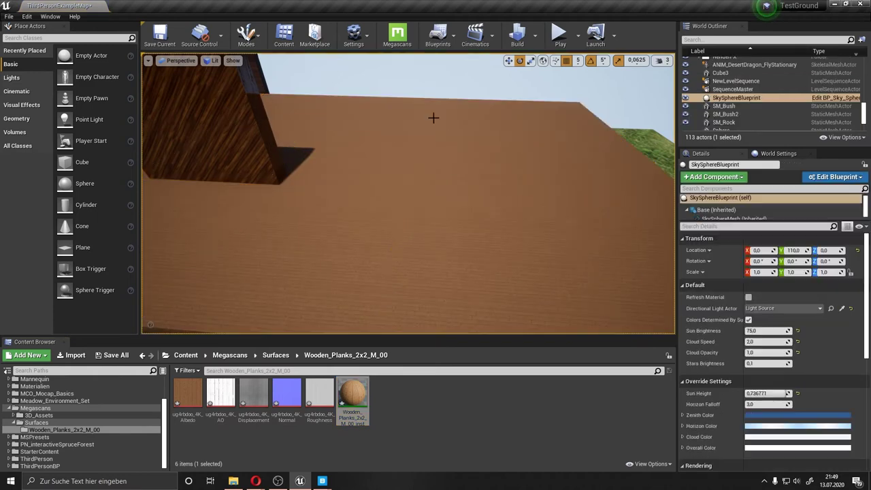
right_drag(434, 116, 433, 117)
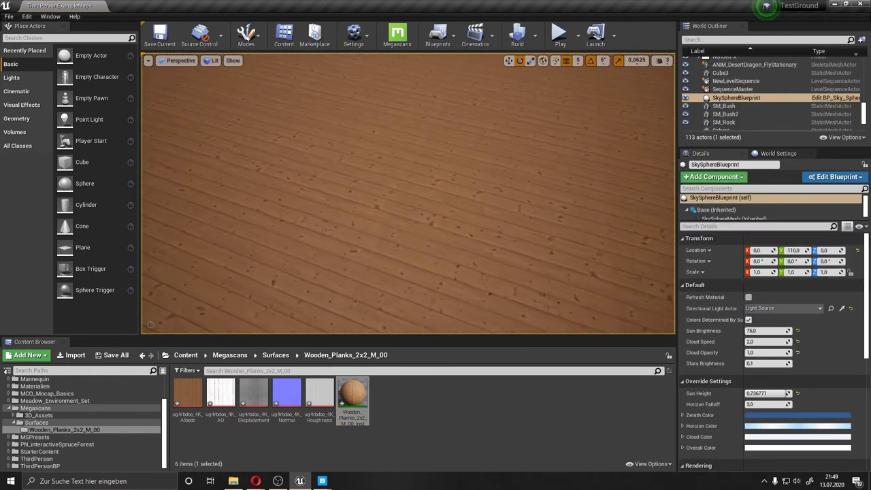
right_drag(461, 192, 461, 192)
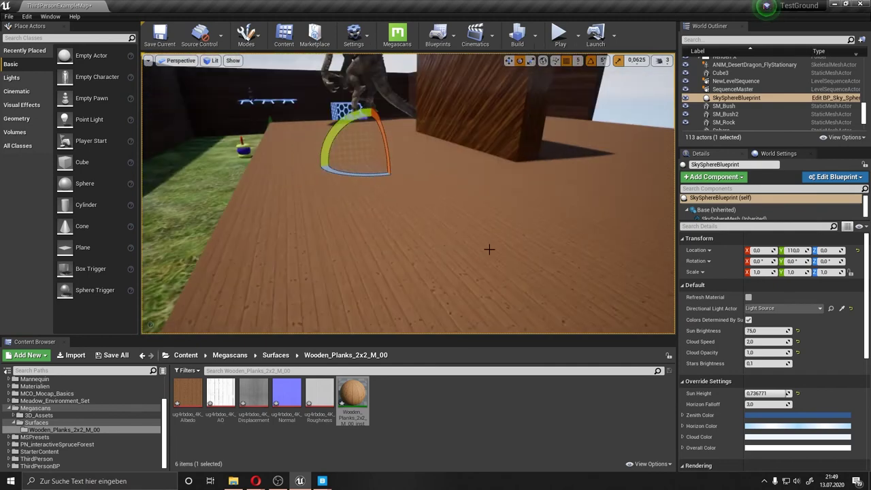
click(490, 249)
Open the Wooden Planks material instance and enable Tiling at 0.5.
double_click(353, 398)
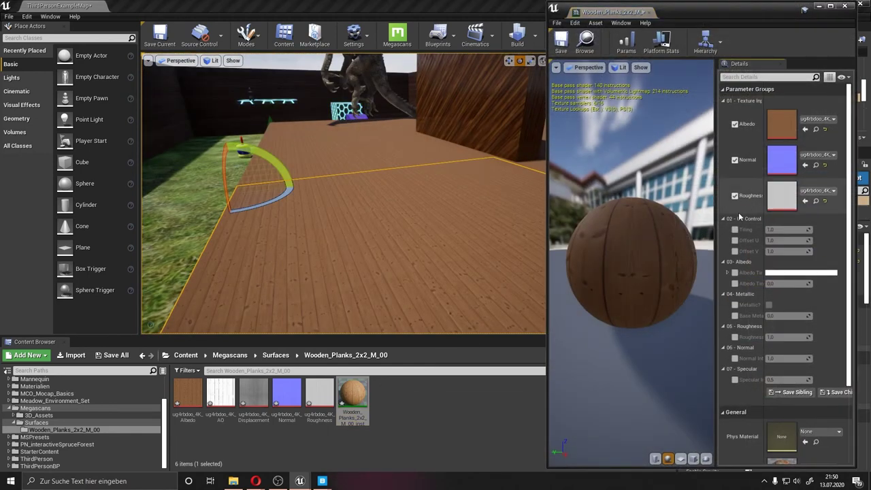
click(734, 230)
mouse_move(769, 230)
mouse_down()
mouse_move(749, 229)
mouse_move(789, 229)
mouse_up()
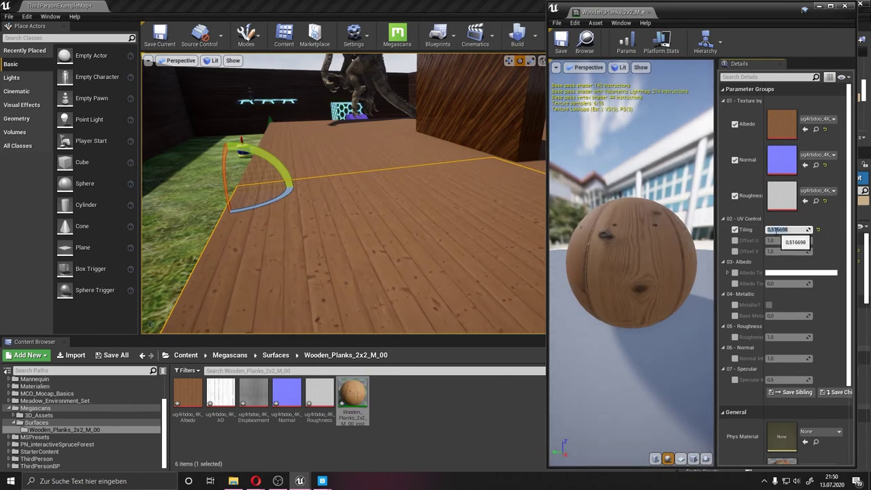
text(0.5)
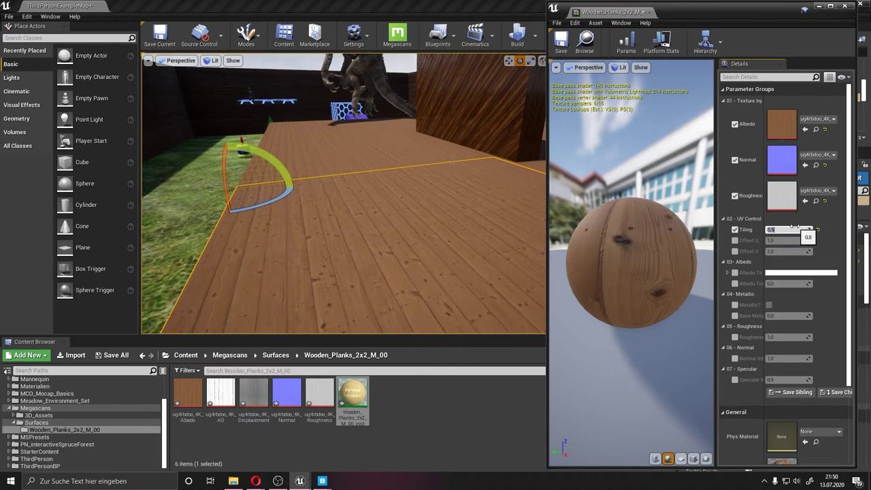
right_drag(492, 193, 443, 198)
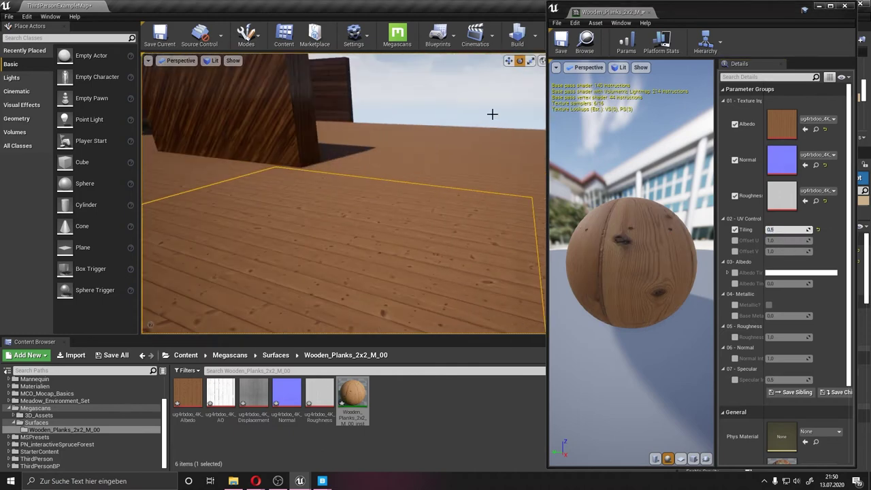
right_drag(492, 114, 490, 164)
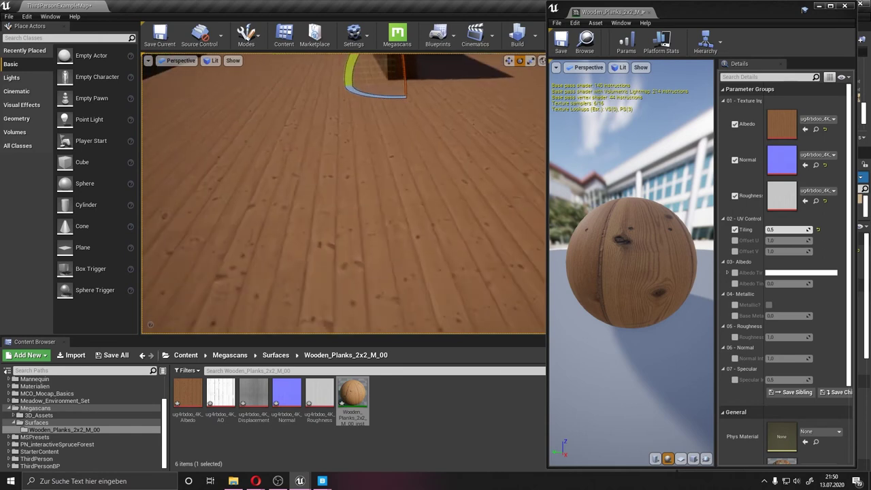
mouse_move(490, 163)
right_down()
mouse_move(292, 136)
mouse_move(400, 100)
mouse_move(282, 156)
mouse_move(228, 144)
right_up()
Test a lower tiling and a U offset, undo both, and leave Offset U unchecked.
drag(769, 229, 749, 229)
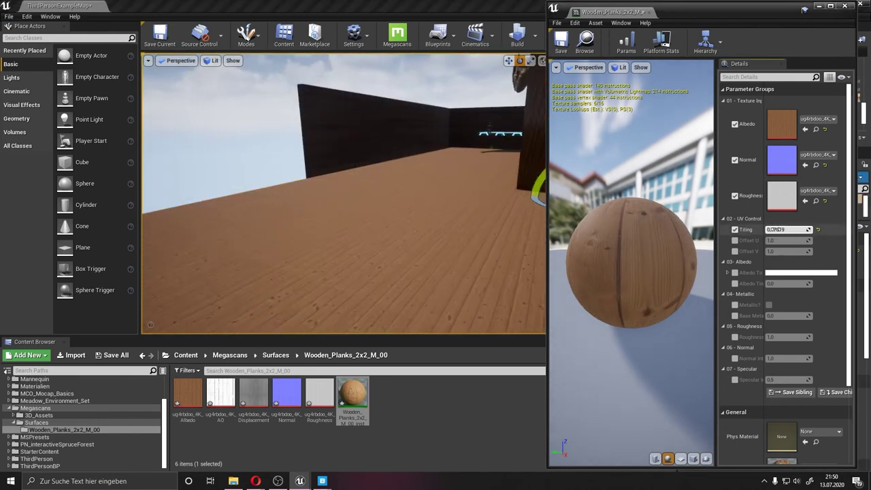
key(ctrl+z)
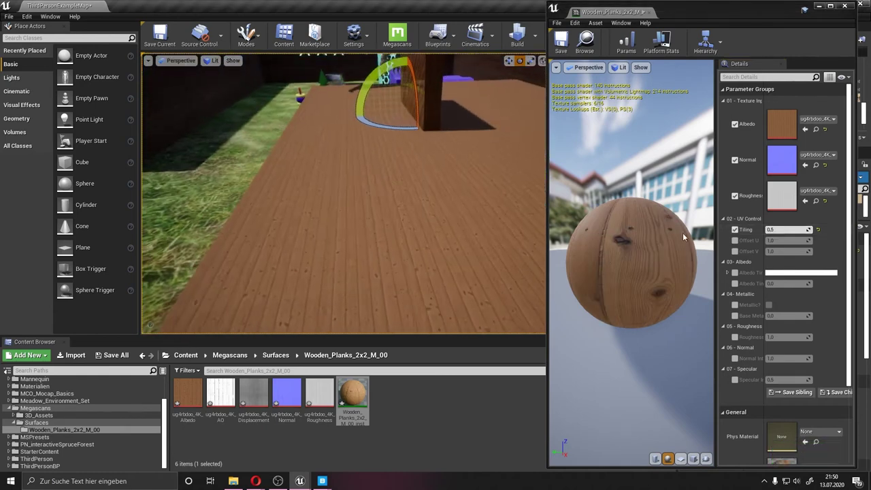
click(735, 241)
mouse_move(769, 241)
mouse_down()
mouse_move(759, 240)
mouse_move(783, 240)
mouse_up()
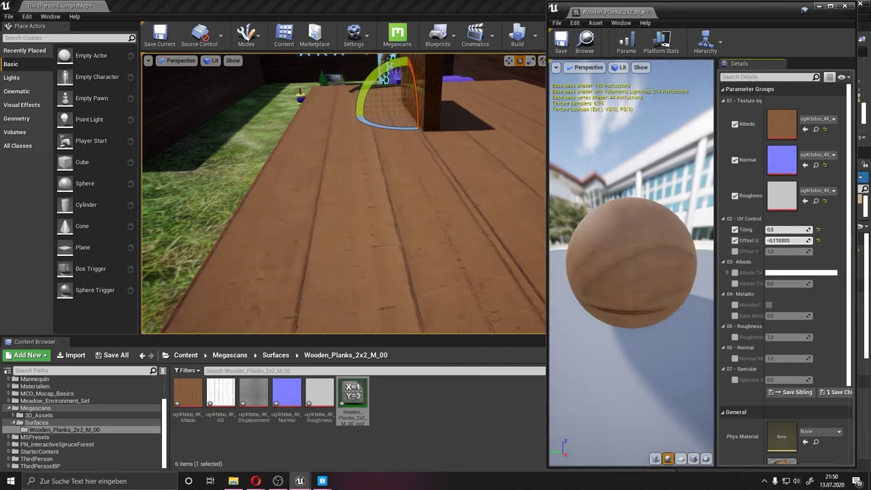
key(ctrl+z)
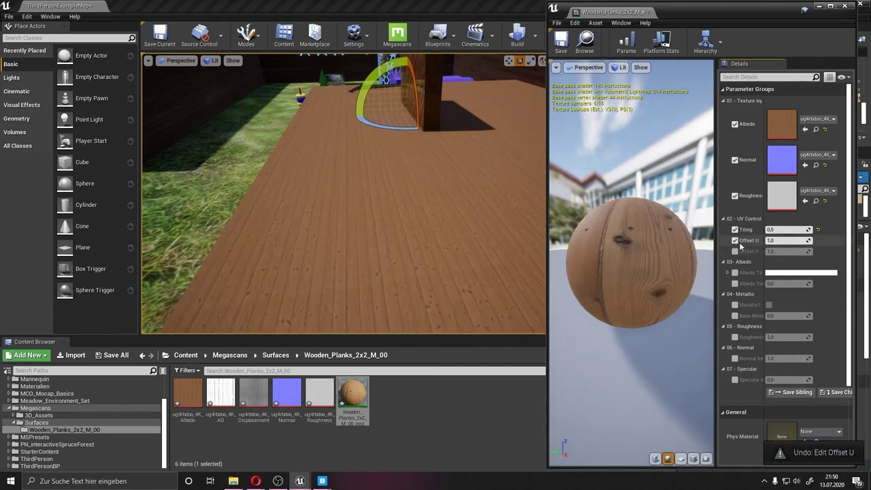
click(735, 240)
right_drag(461, 171, 408, 170)
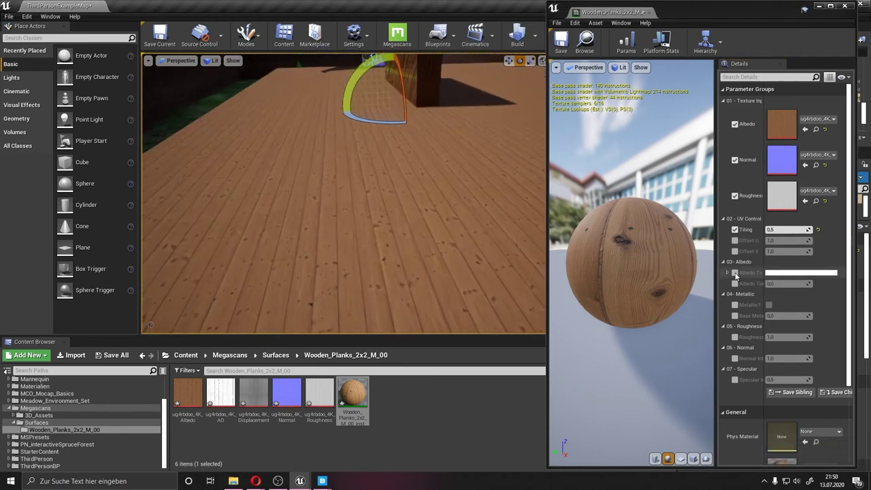
Enable Albedo Tint with dark brown 5F473BFF at tint strength 0.228571.
click(735, 283)
click(735, 272)
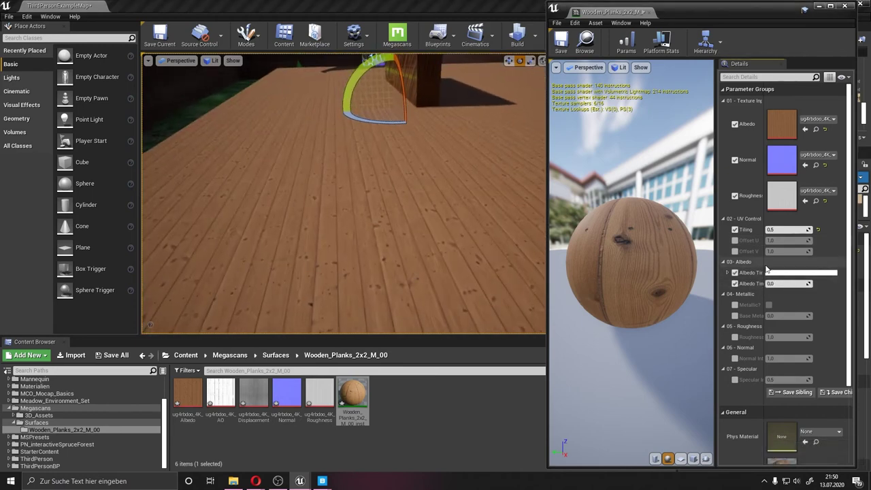
click(780, 272)
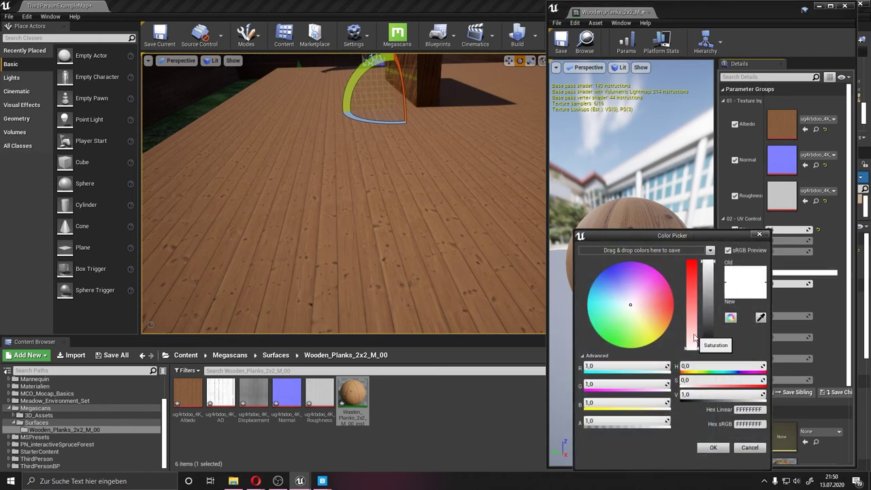
drag(706, 334, 708, 340)
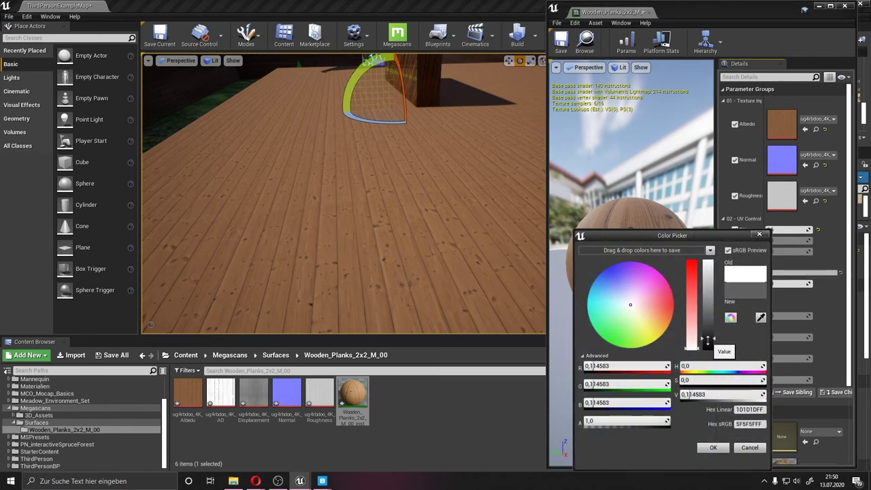
drag(654, 329, 657, 320)
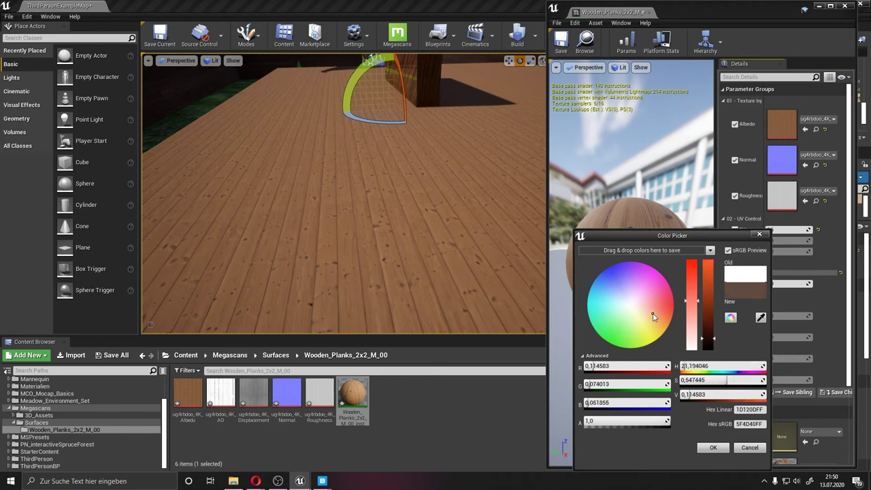
drag(653, 317, 658, 316)
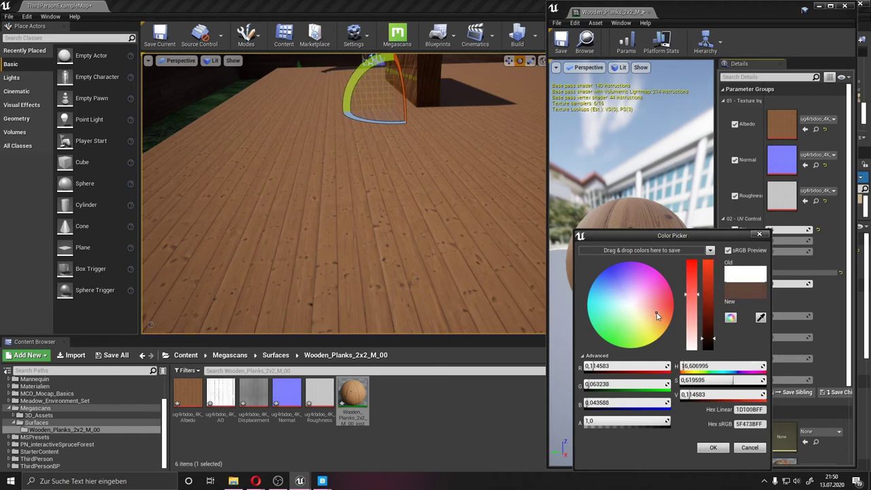
click(712, 448)
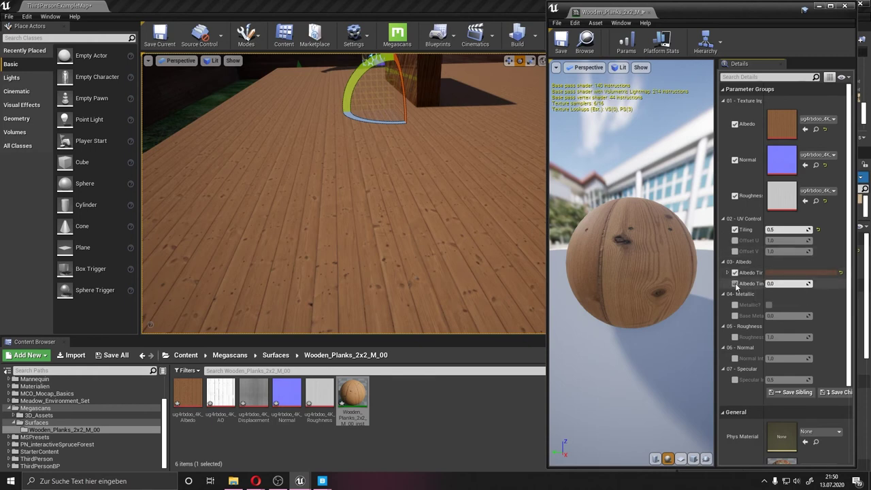
drag(775, 284, 749, 283)
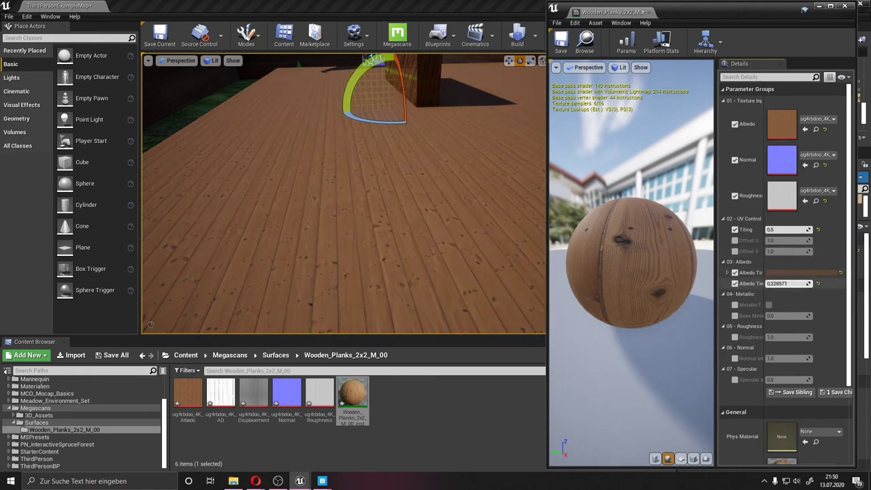
right_drag(426, 134, 426, 134)
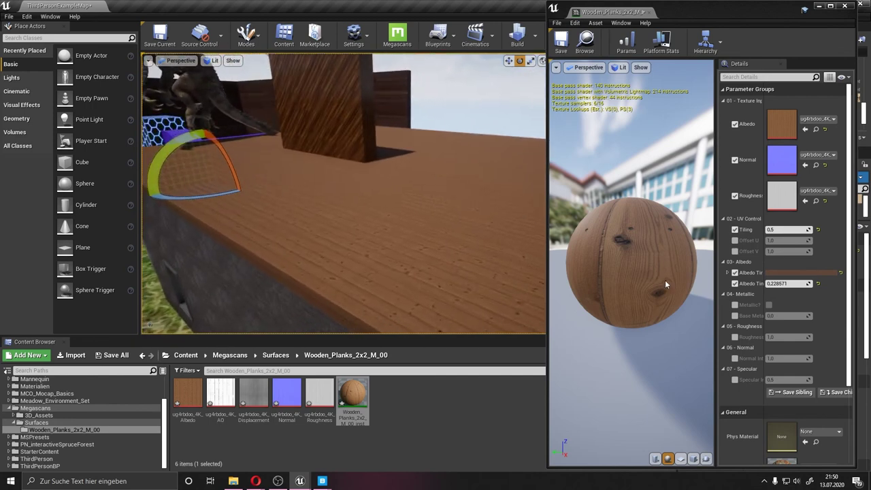
Enable the Wooden Planks Roughness override, try values, settle on 0.4, and return to the level editor.
click(735, 337)
drag(788, 337, 810, 337)
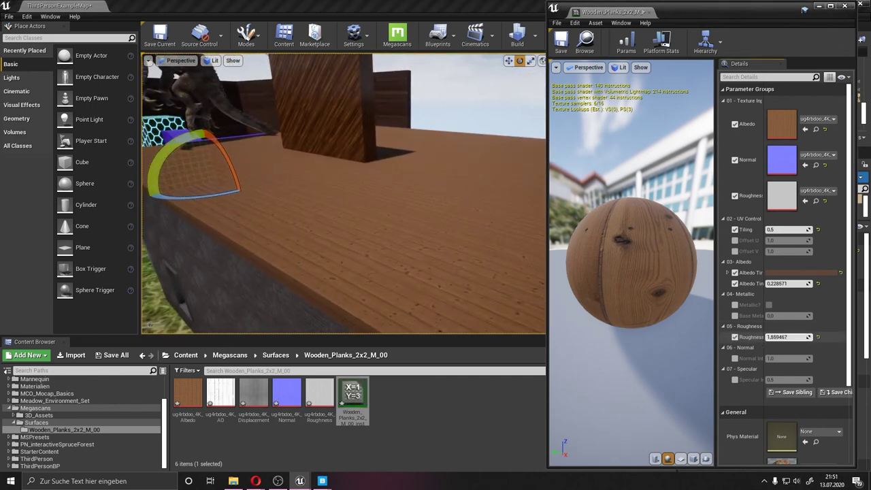
drag(788, 337, 780, 336)
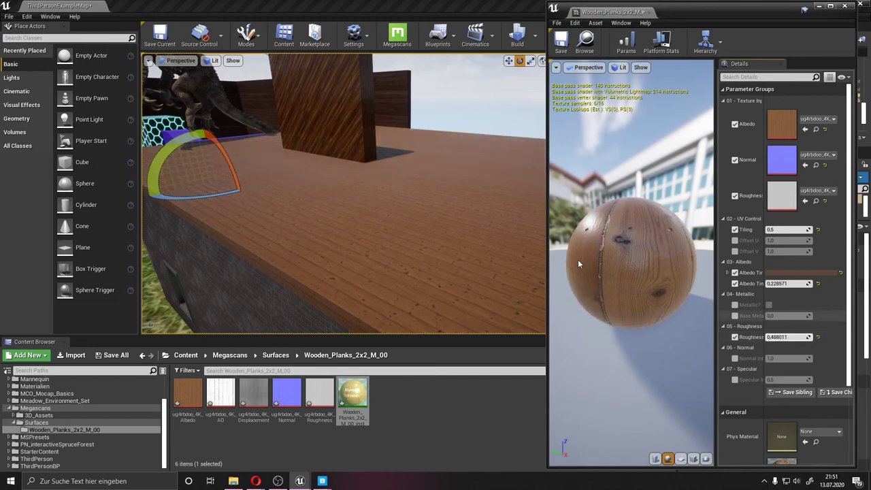
right_drag(344, 194, 344, 194)
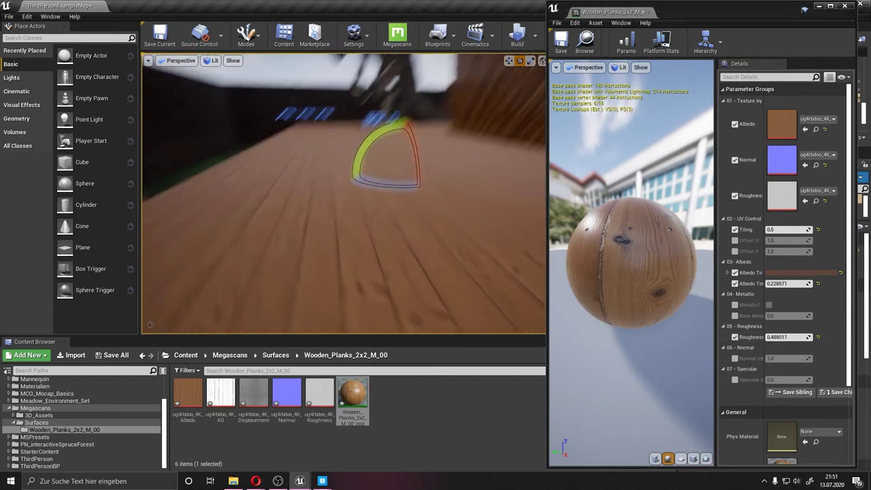
mouse_move(788, 337)
mouse_down()
mouse_move(767, 337)
mouse_move(810, 337)
mouse_up()
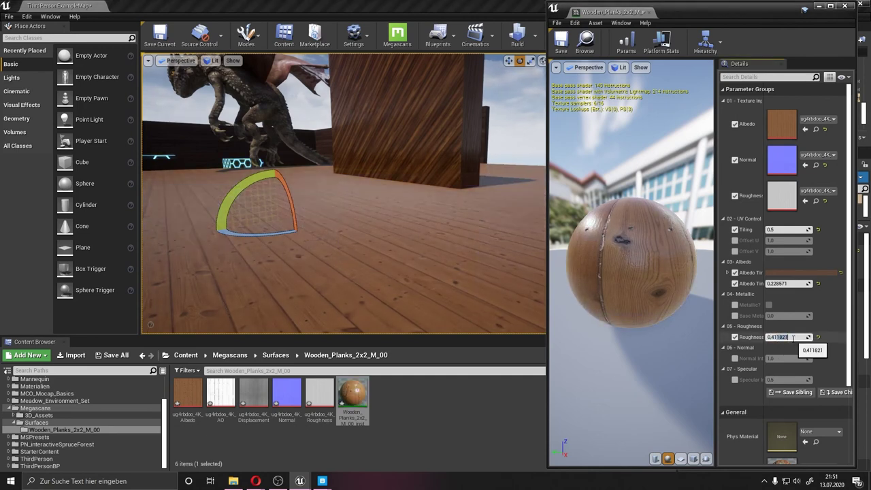
text(0.4)
key(Return)
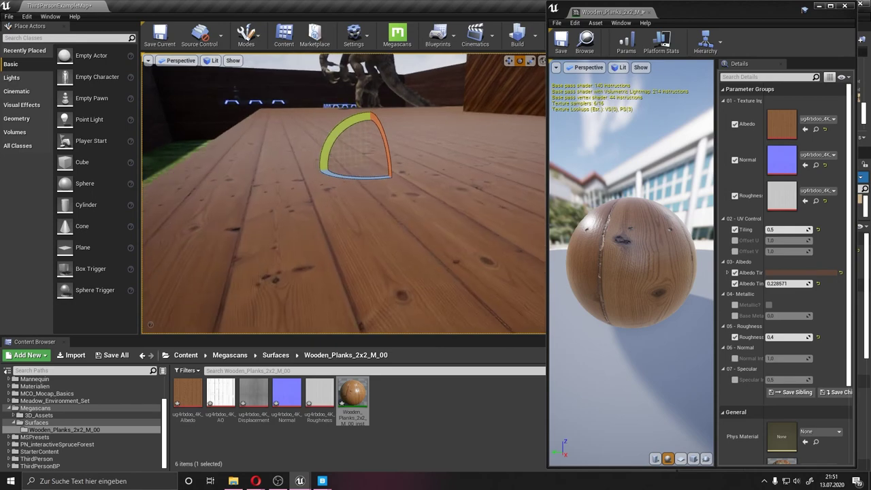
click(767, 6)
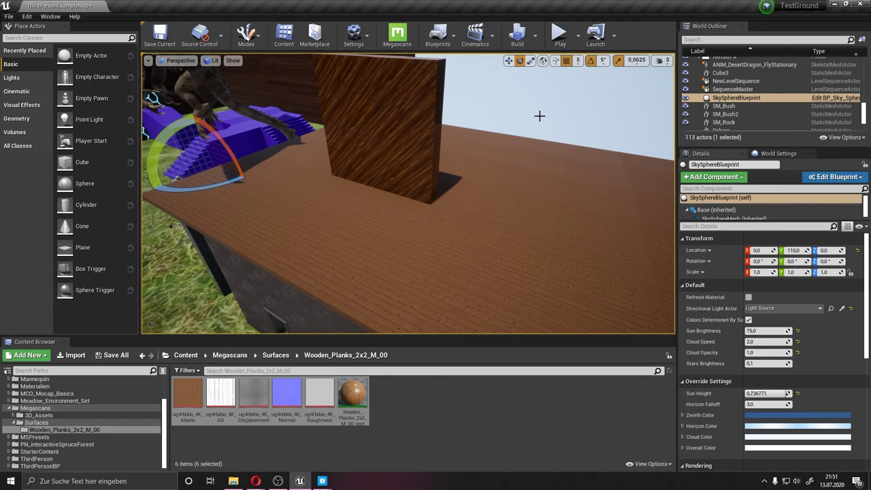
click(353, 398)
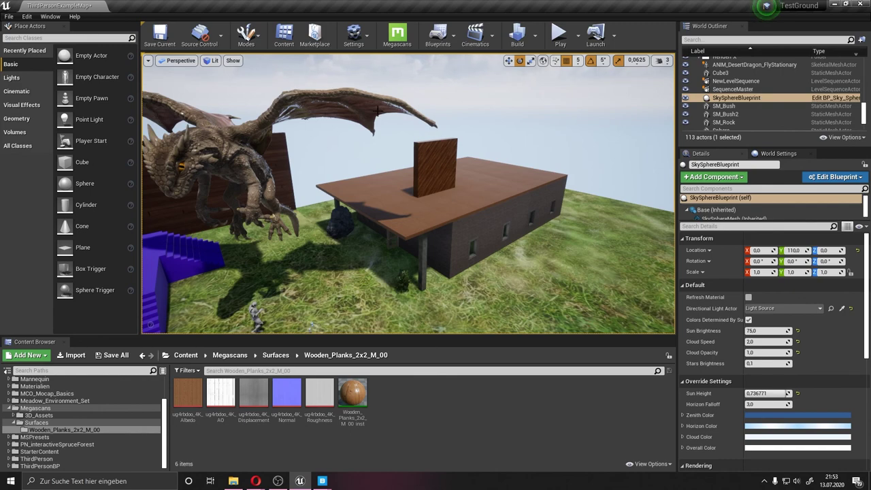
right_drag(377, 111, 390, 128)
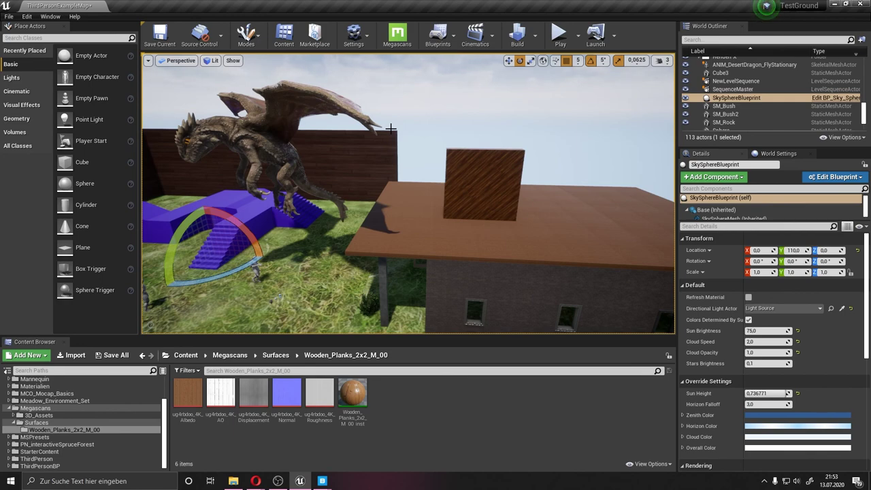
mouse_move(391, 128)
right_down()
mouse_move(408, 136)
mouse_move(381, 129)
mouse_move(391, 128)
right_up()
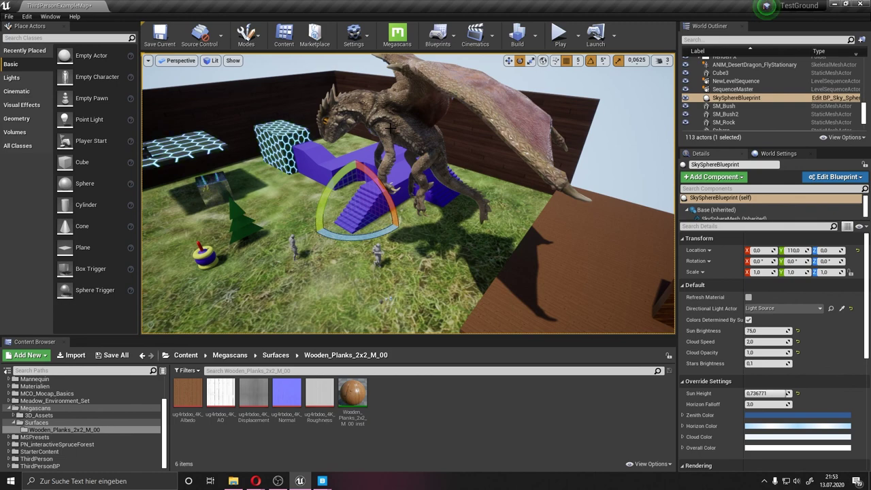
right_drag(391, 128, 378, 106)
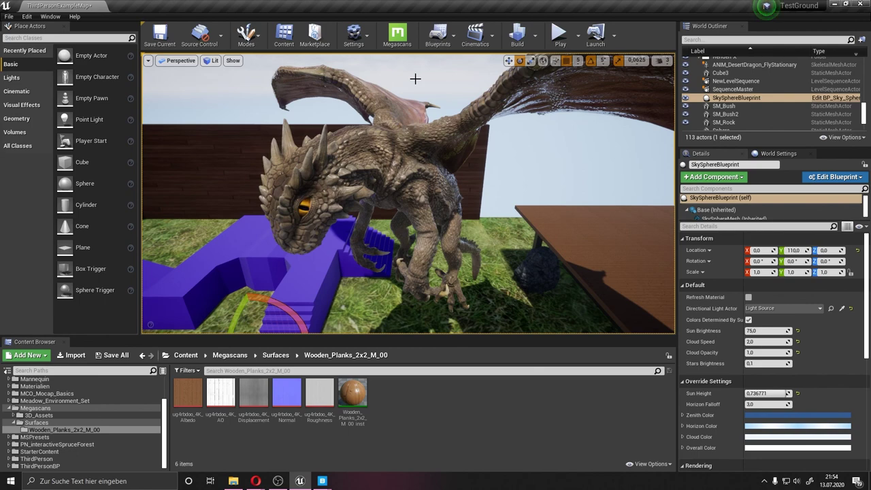
scroll(416, 79, down, 3)
scroll(416, 79, down, 3)
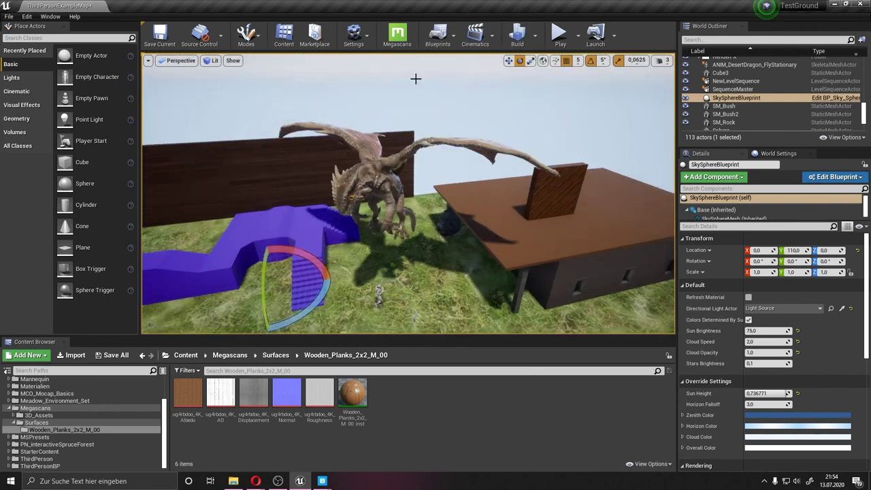